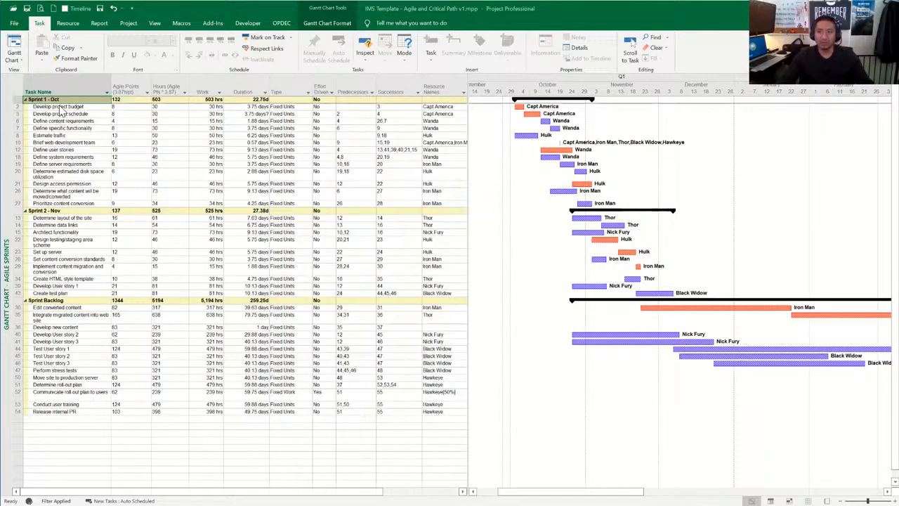
# Step: Examine the sprint summary tasks and the Resource Names, Type and Effort Driven columns in the Agile sprints schedule
pyautogui.click(71, 210)
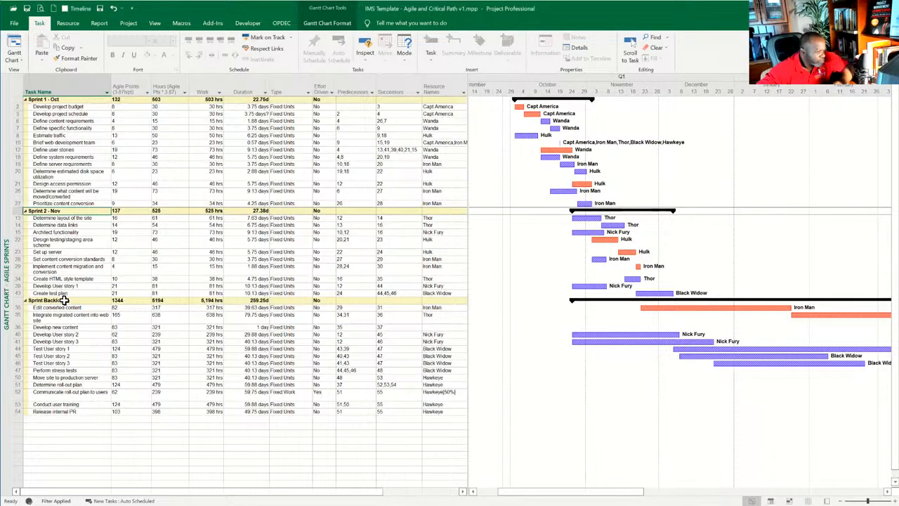
pyautogui.click(146, 172)
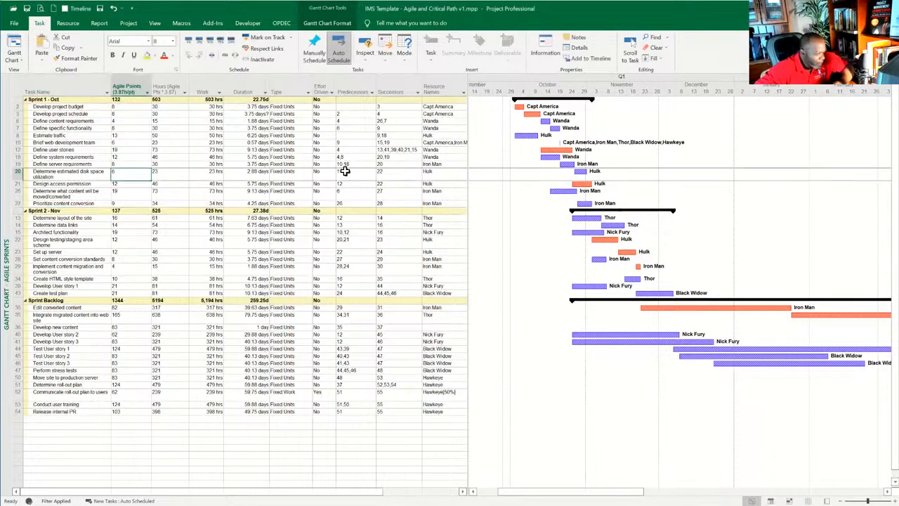
pyautogui.click(440, 93)
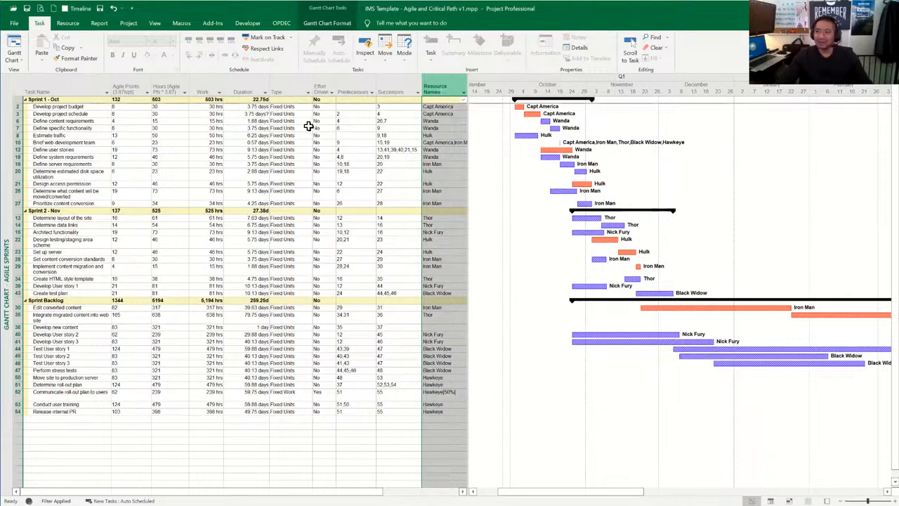
pyautogui.click(289, 87)
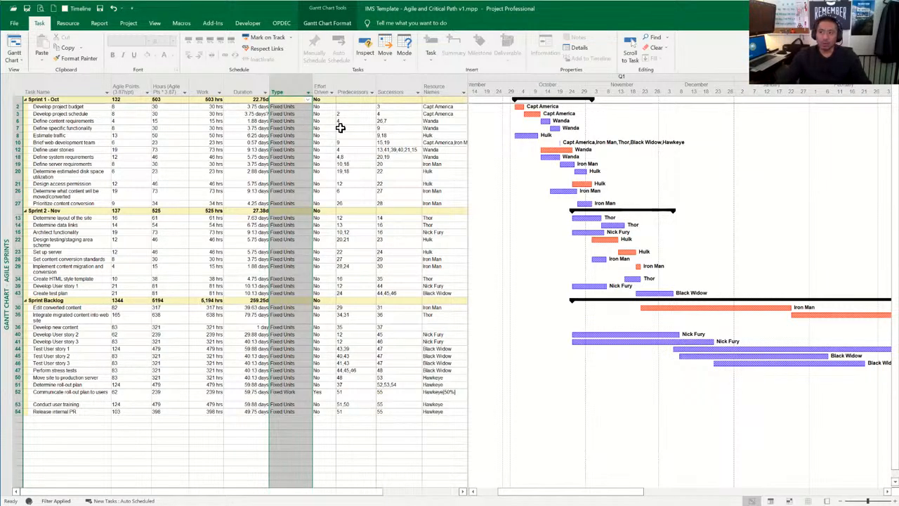
pyautogui.click(317, 87)
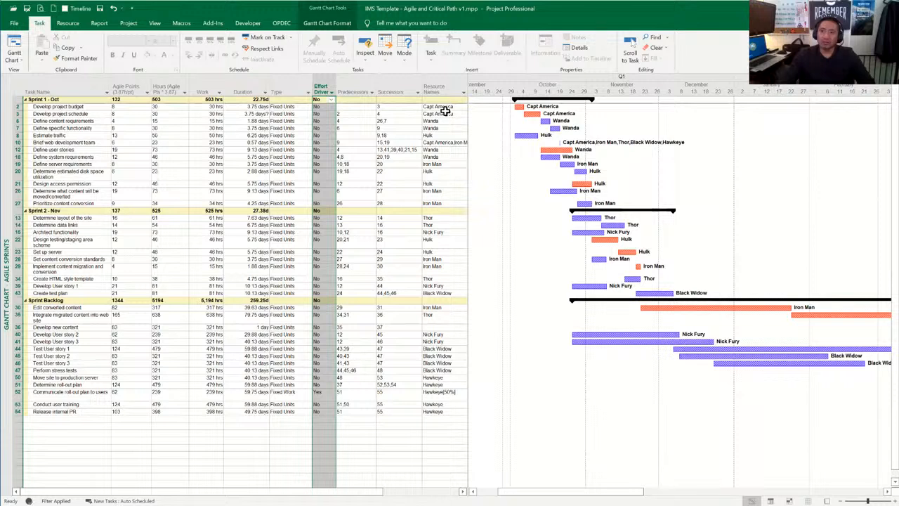
pyautogui.click(445, 111)
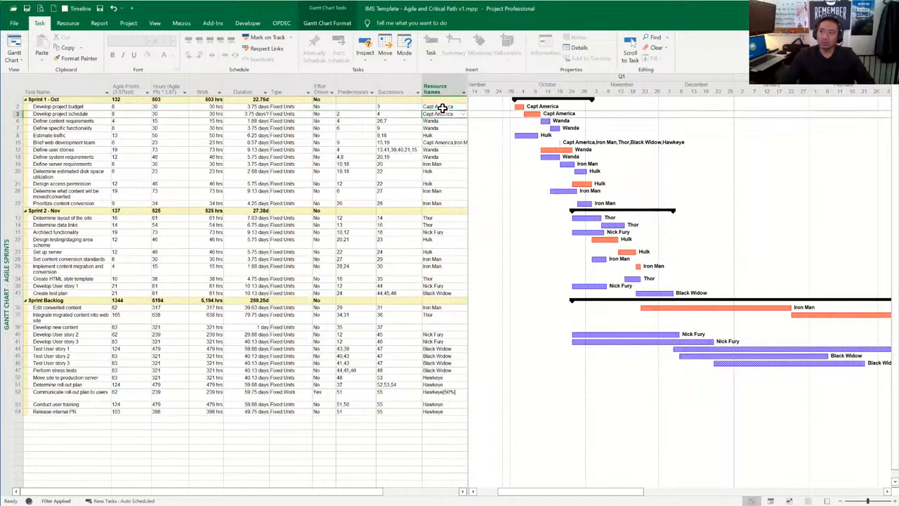
pyautogui.moveTo(439, 105); pyautogui.dragTo(433, 115)
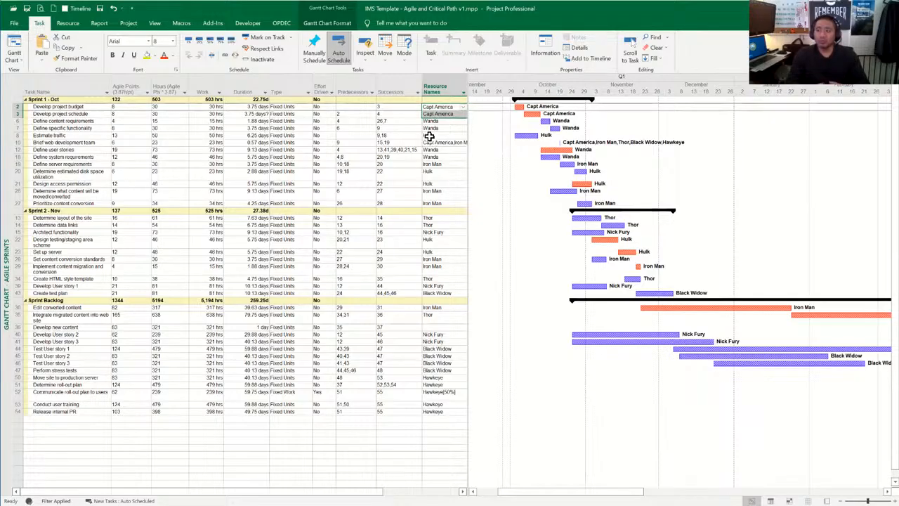
# Step: Open the Task Information of Develop project budget and view its assigned resources, moving the dialog clear of the Gantt bars
pyautogui.click(391, 108)
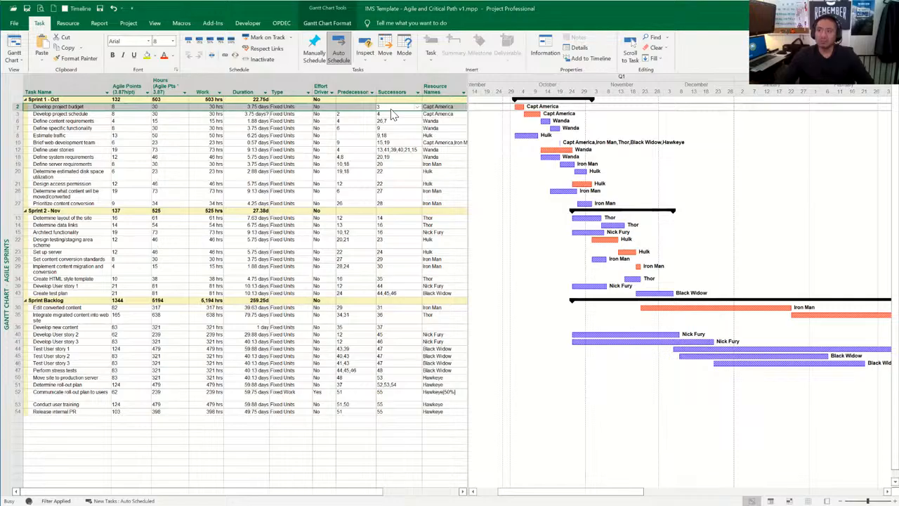
pyautogui.doubleClick(391, 110)
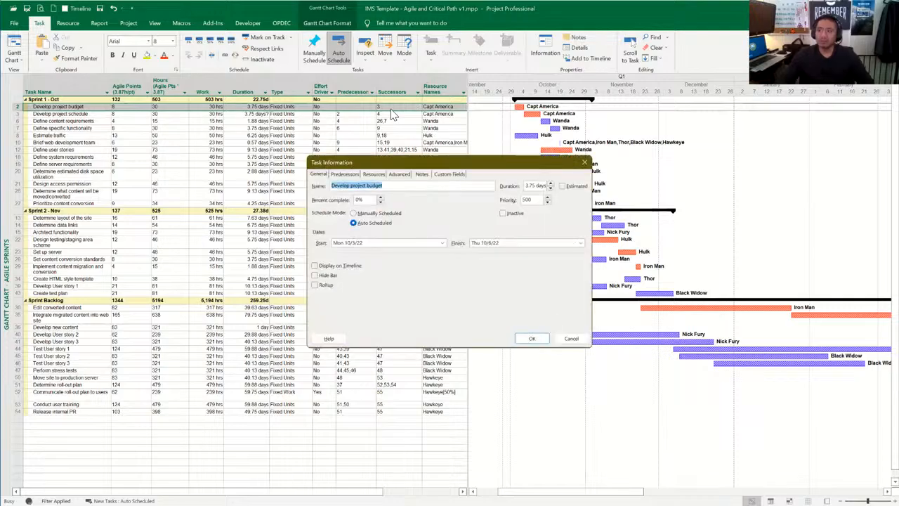
pyautogui.click(373, 174)
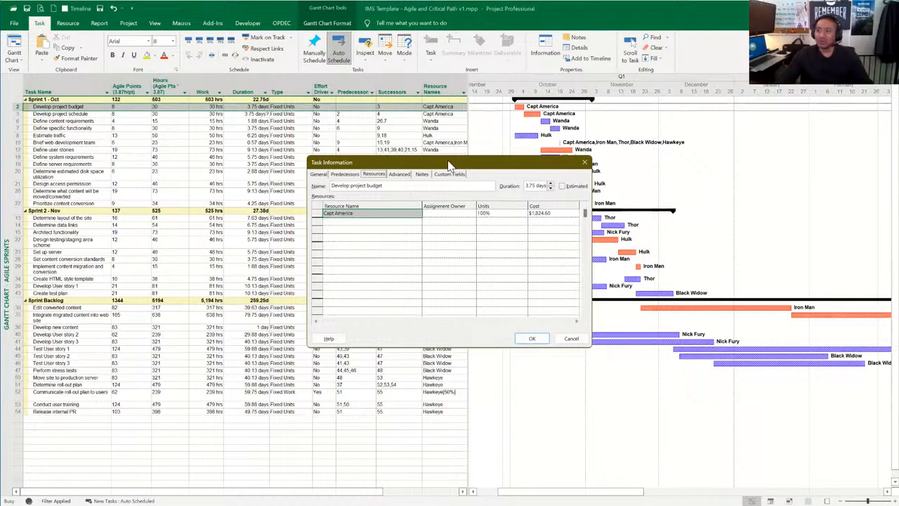
pyautogui.moveTo(449, 163); pyautogui.dragTo(360, 191)
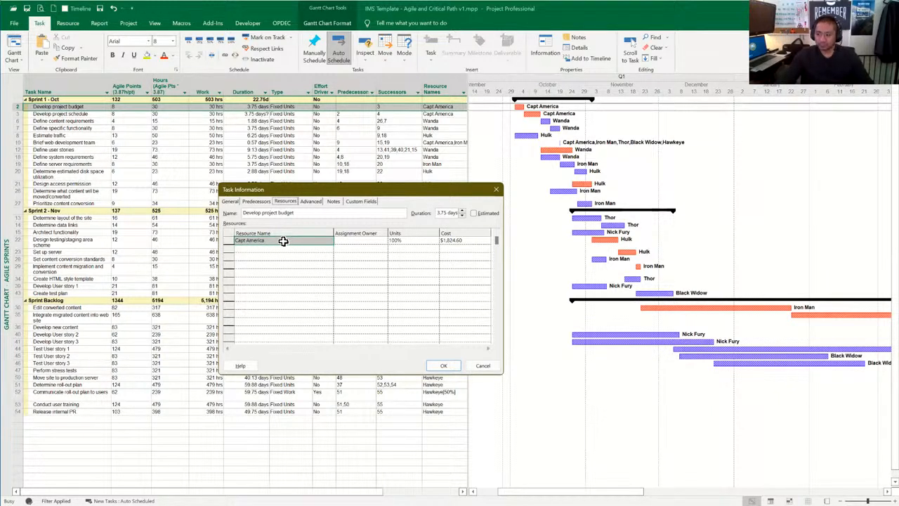
# Step: Try enabling the Effort driven option in Develop project budget's advanced settings and close the dialog without applying
pyautogui.click(311, 201)
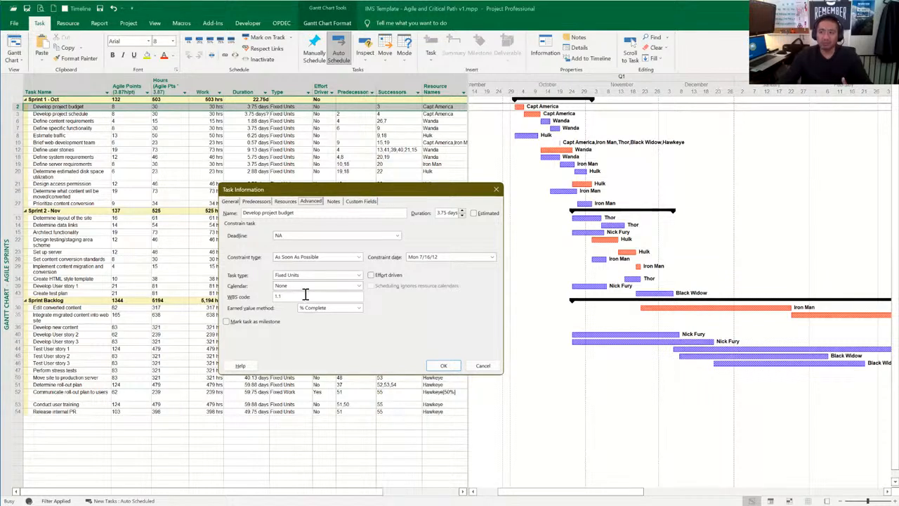
pyautogui.click(371, 275)
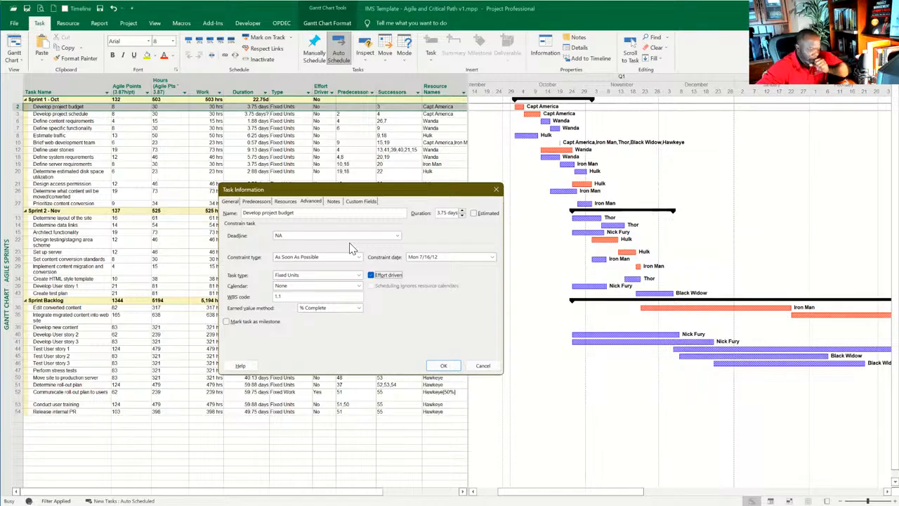
pyautogui.click(495, 189)
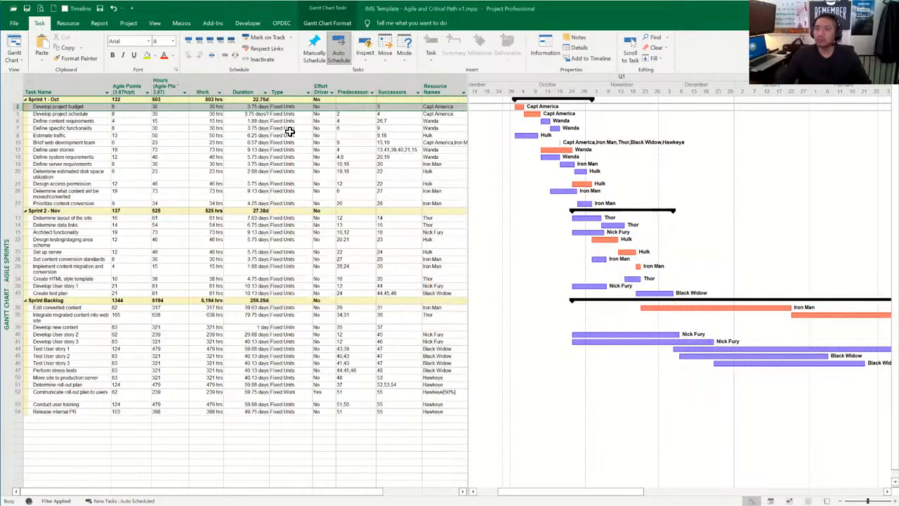
# Step: Leave the list of views and open the project file PMW 750 SCN POA MasterIMS (2).mpp
pyautogui.click(21, 65)
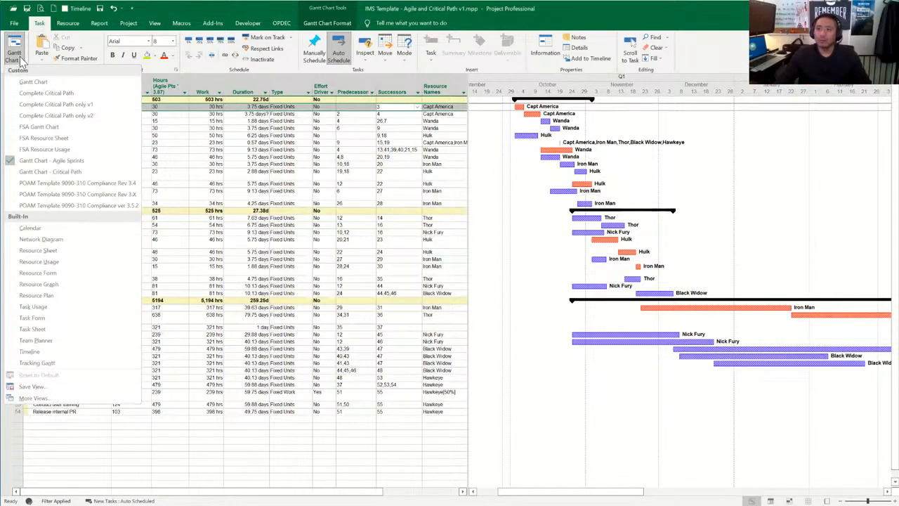
pyautogui.click(14, 22)
pyautogui.click(170, 253)
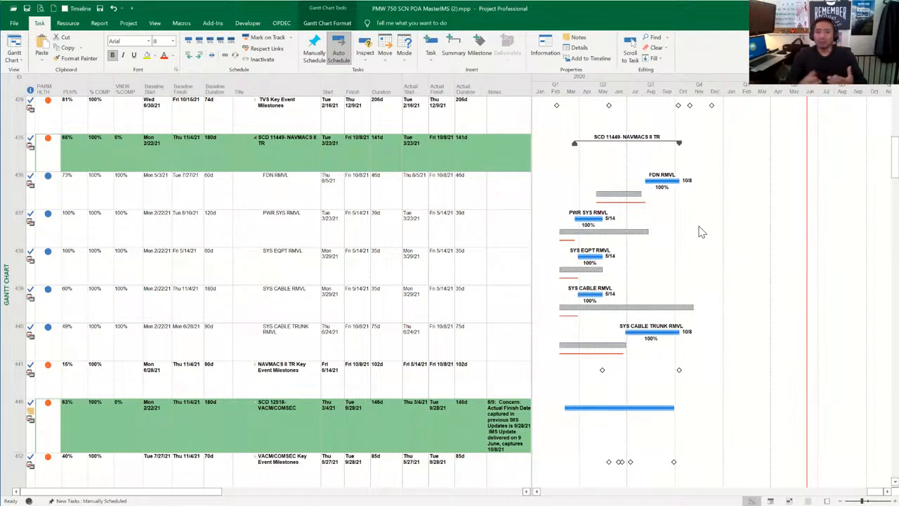
# Step: Examine the PARM HLTH, PLN%, % COMP and VNDR %COMP columns for the FDN RMVL and SCD 11449- NAVMACS II TR tasks
pyautogui.click(282, 187)
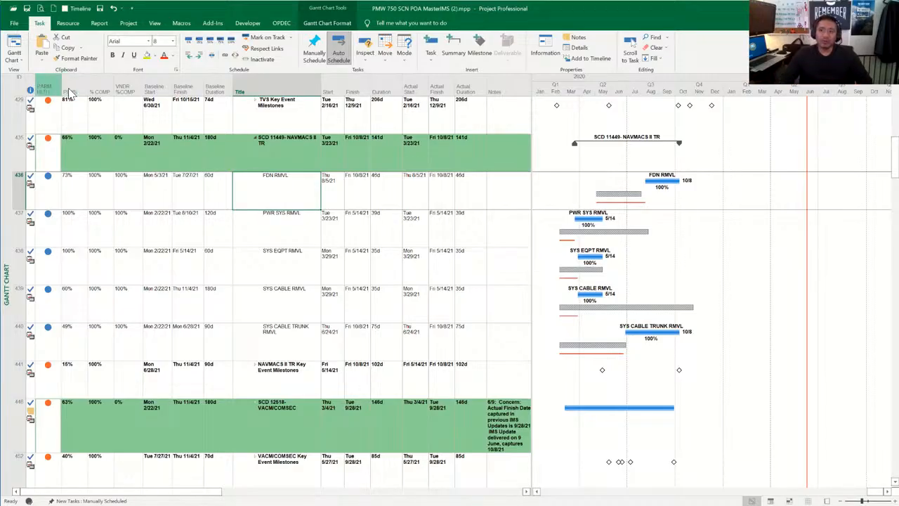
pyautogui.moveTo(50, 77); pyautogui.dragTo(123, 112)
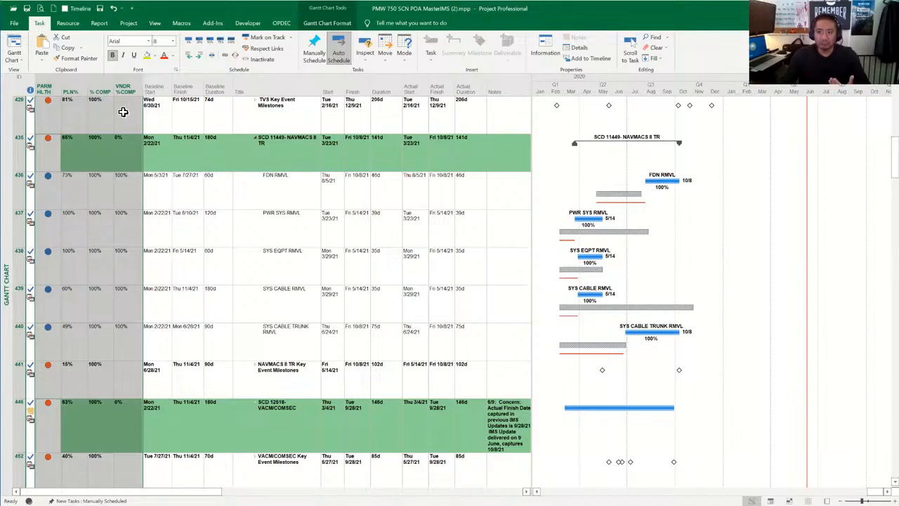
pyautogui.click(44, 191)
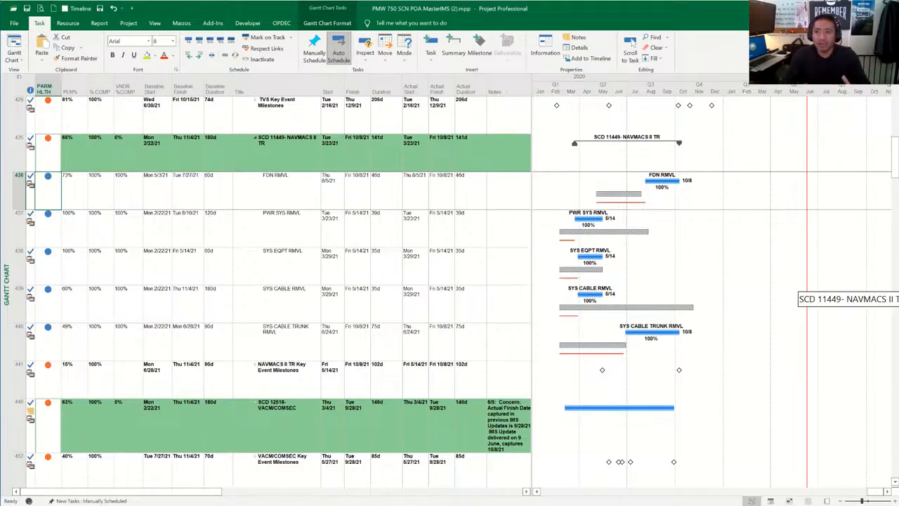
pyautogui.click(43, 154)
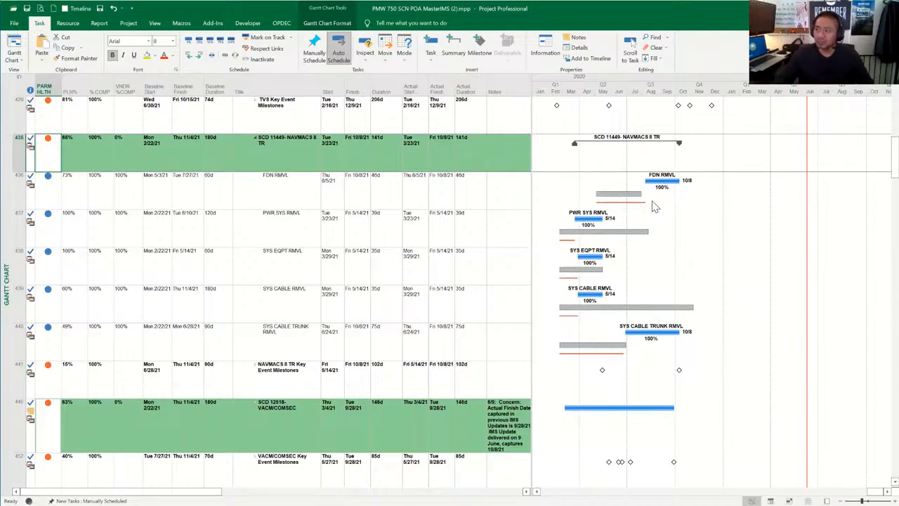
# Step: Look through the SCD summary tasks, their Key Event Milestones and the higher-level summaries in the master schedule
pyautogui.scroll(-10, 654, 207)
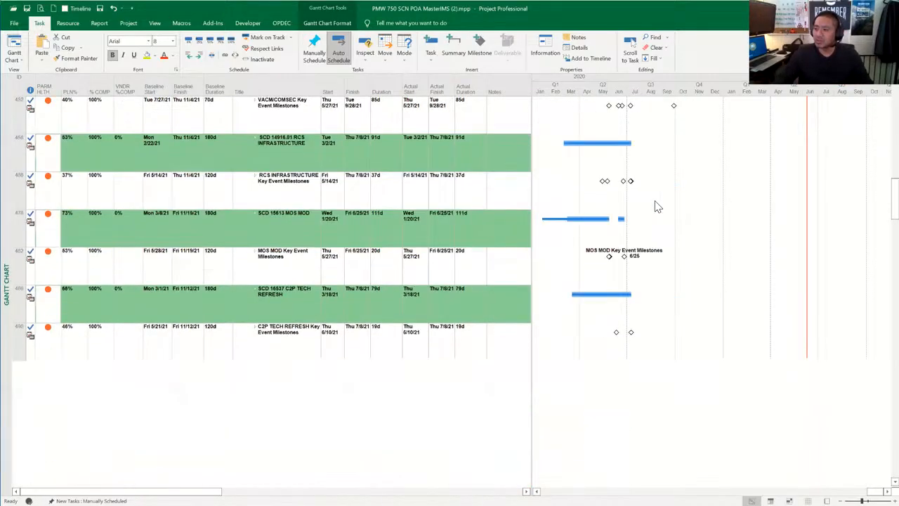
pyautogui.scroll(-3, 652, 211)
pyautogui.scroll(3, 650, 214)
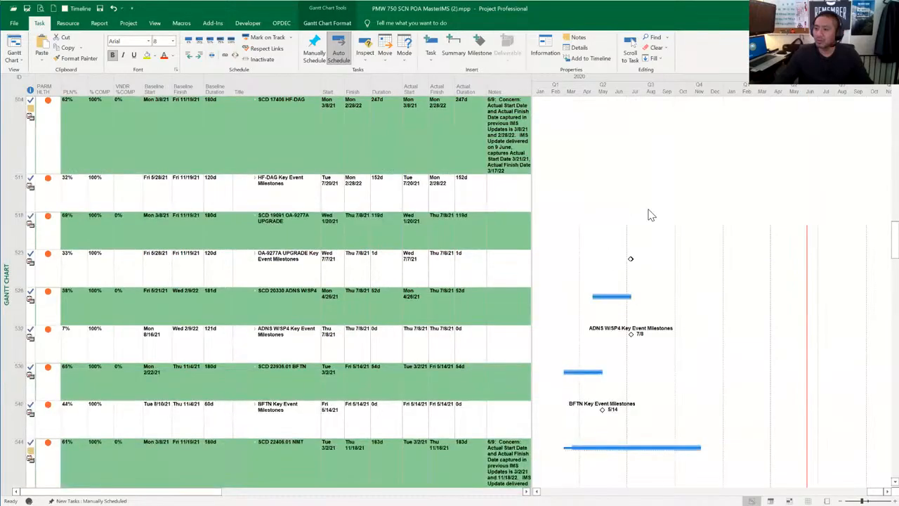
pyautogui.scroll(10, 651, 215)
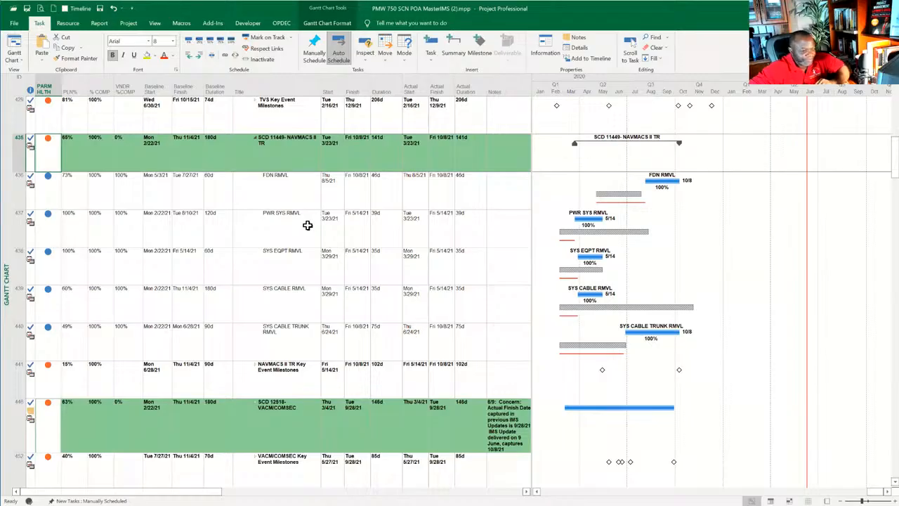
pyautogui.scroll(-2, 307, 229)
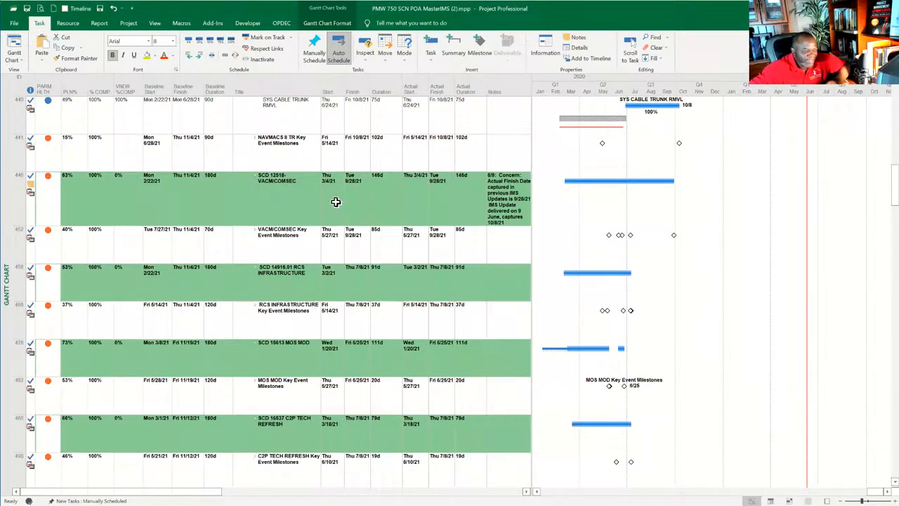
pyautogui.scroll(2, 341, 205)
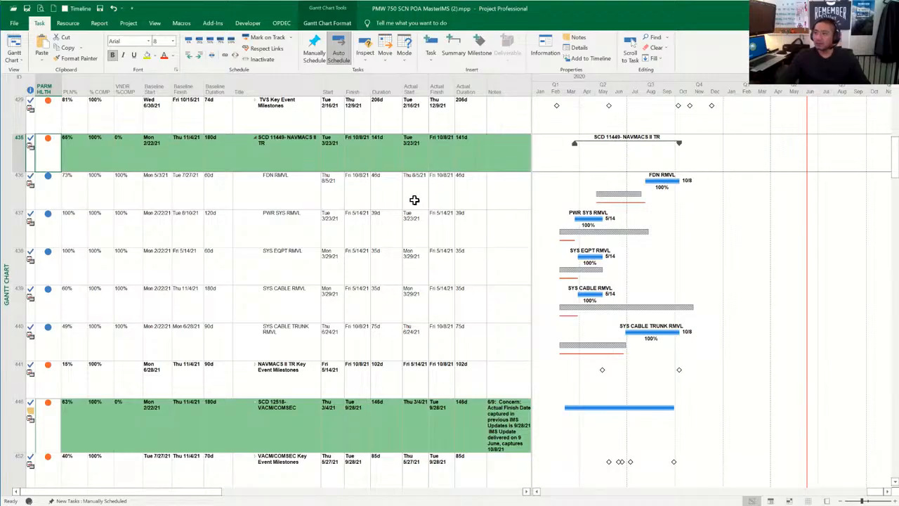
pyautogui.scroll(4, 281, 185)
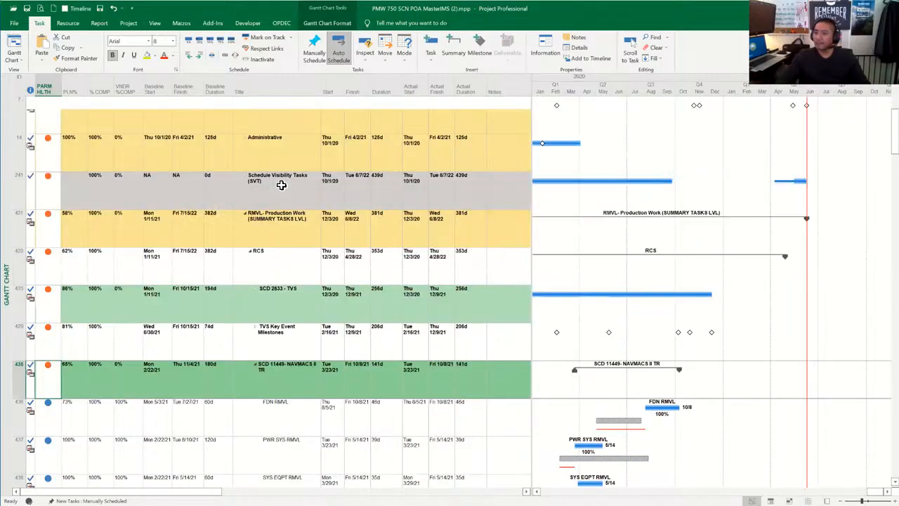
# Step: Expand the SCD 12518- VACM/COMSEC and SCD 14916.01 RCS INFRASTRUCTURE summary tasks to show their removal subtasks
pyautogui.scroll(-3, 281, 191)
pyautogui.scroll(-5, 281, 196)
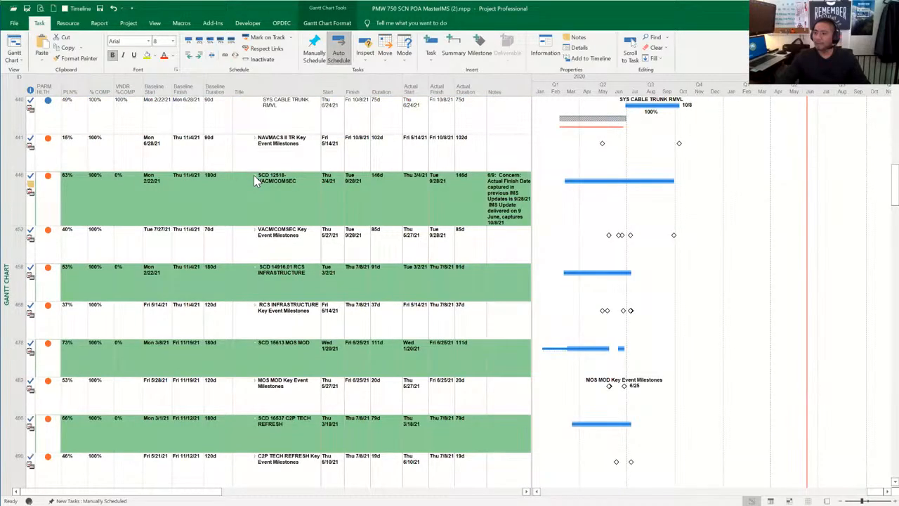
pyautogui.click(256, 177)
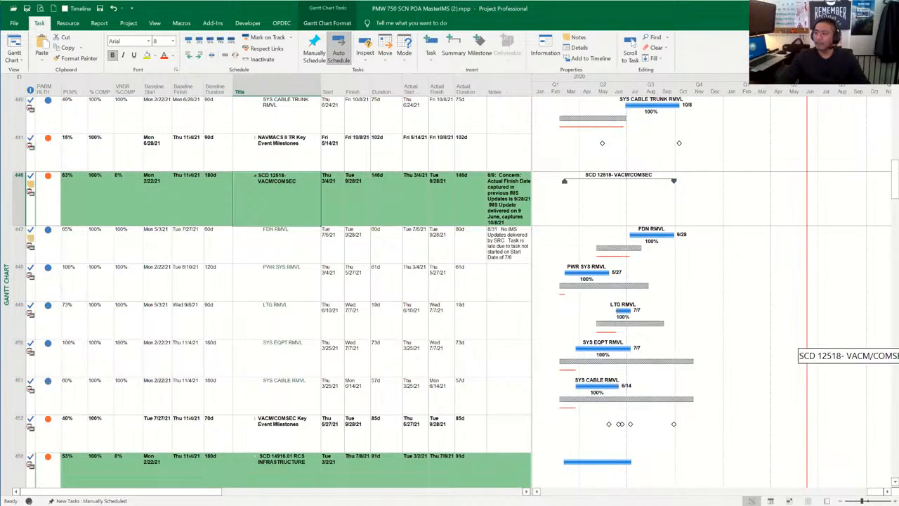
pyautogui.scroll(-3, 275, 257)
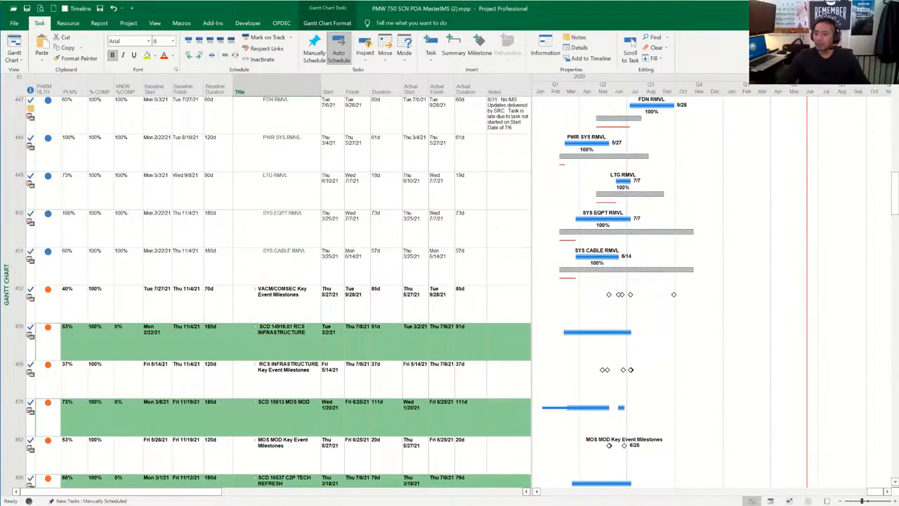
pyautogui.click(259, 330)
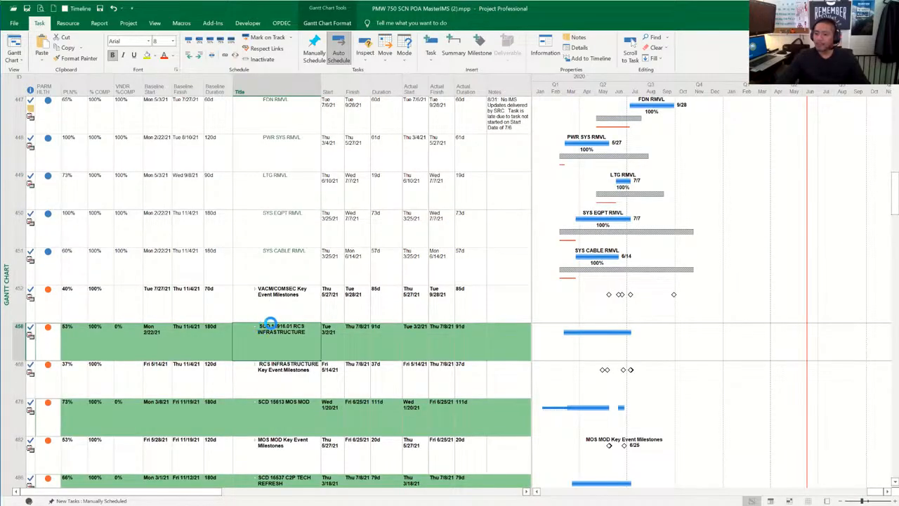
pyautogui.scroll(-1, 275, 311)
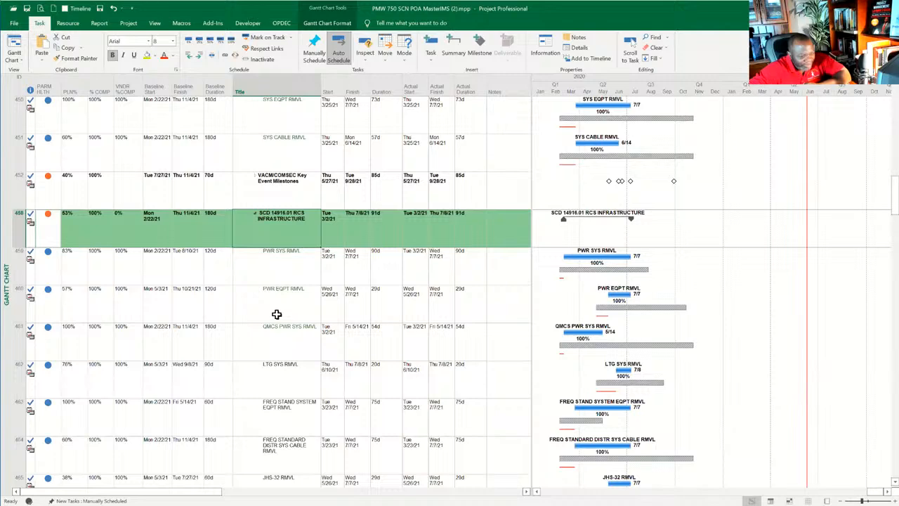
# Step: Check the indicators of PWR SYS RMVL under SCD 14916.01 and open its Task Information on the advanced settings
pyautogui.scroll(-1, 277, 316)
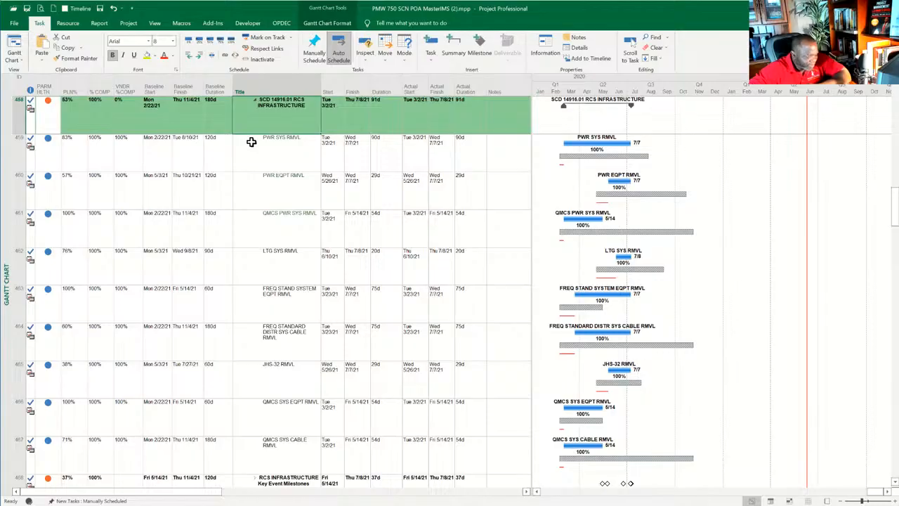
pyautogui.moveTo(28, 146)
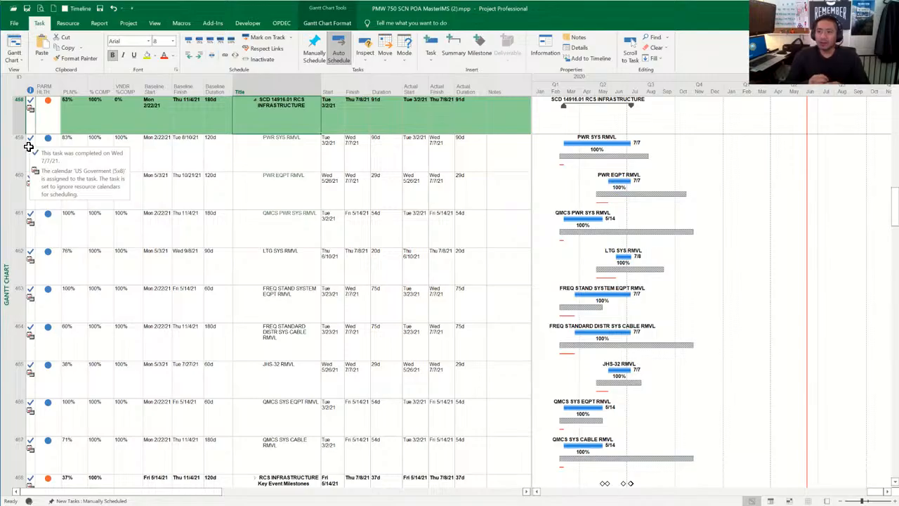
pyautogui.click(256, 156)
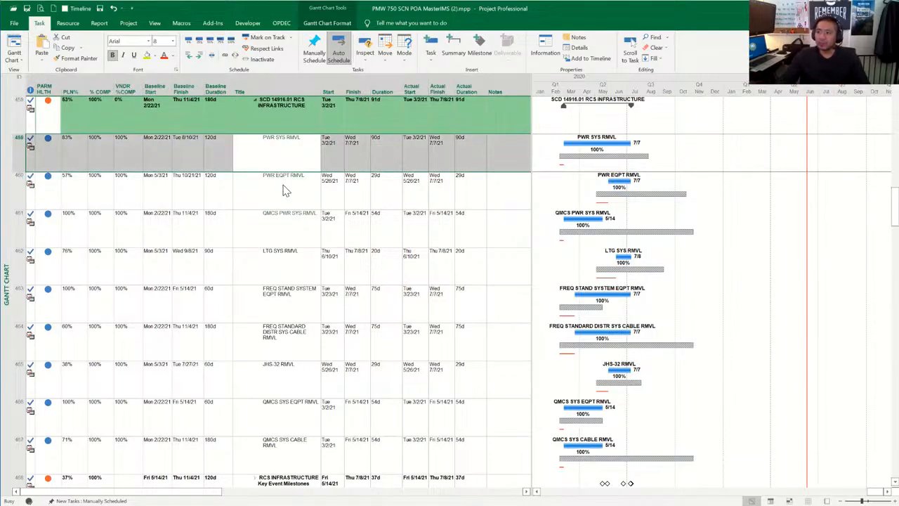
pyautogui.hotkey('shift', 'F2')
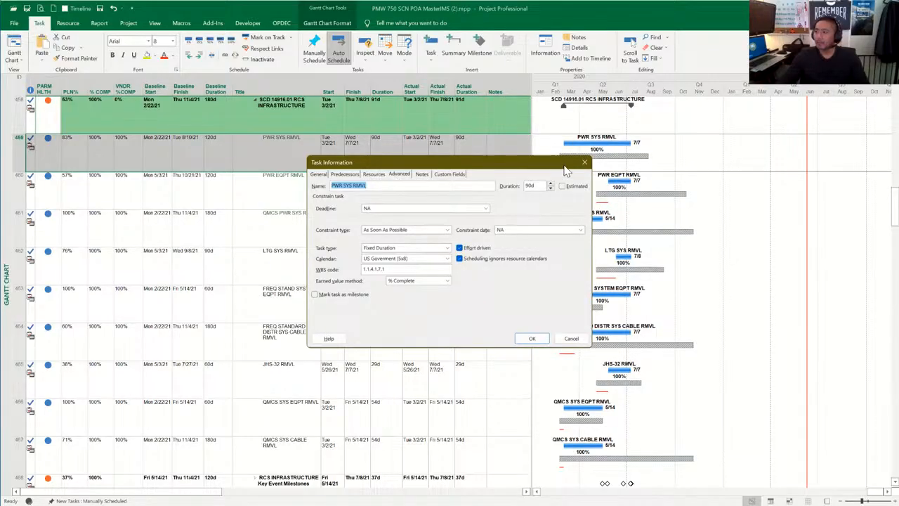
# Step: Expand the SCD 15613 MOS MOD, SCD 16537 C2P TECH REFRESH and SCD 17325 OE-570A UPGRADE summary tasks to show their removal subtasks
pyautogui.press('Escape')
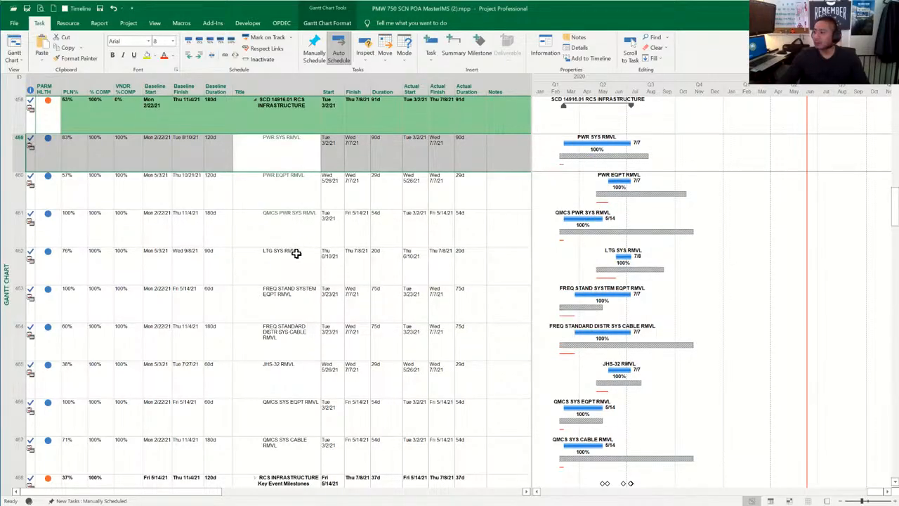
pyautogui.scroll(-3, 299, 257)
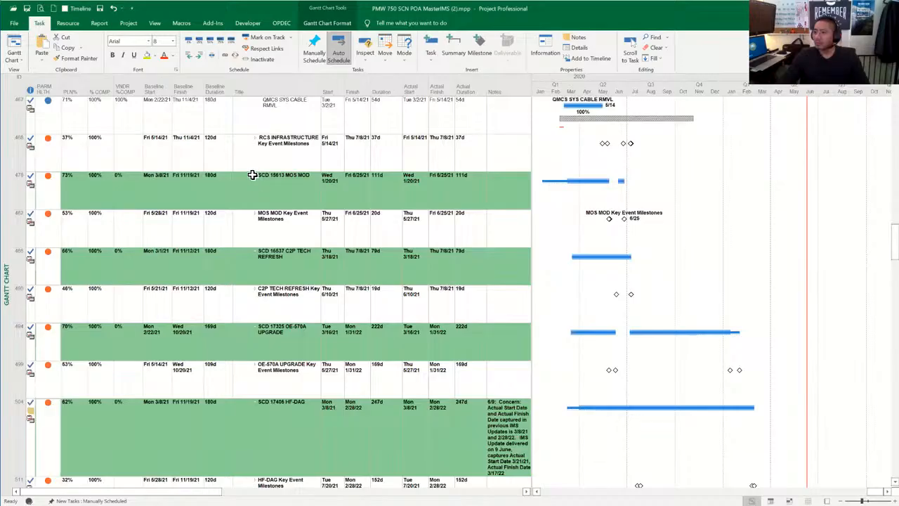
pyautogui.click(261, 197)
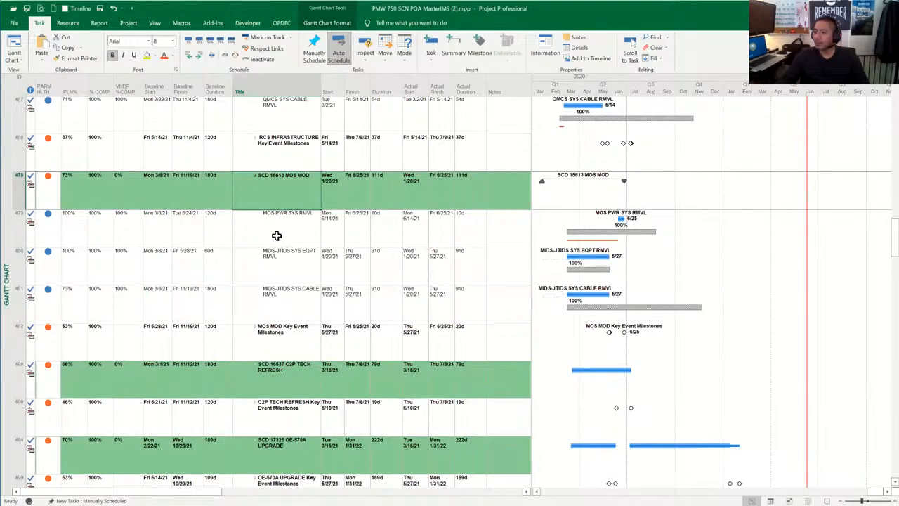
pyautogui.scroll(-2, 278, 239)
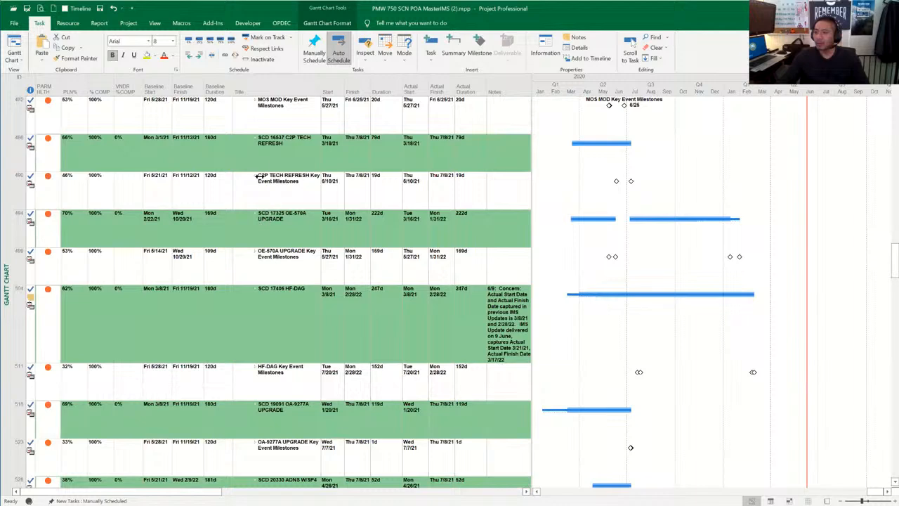
pyautogui.click(257, 141)
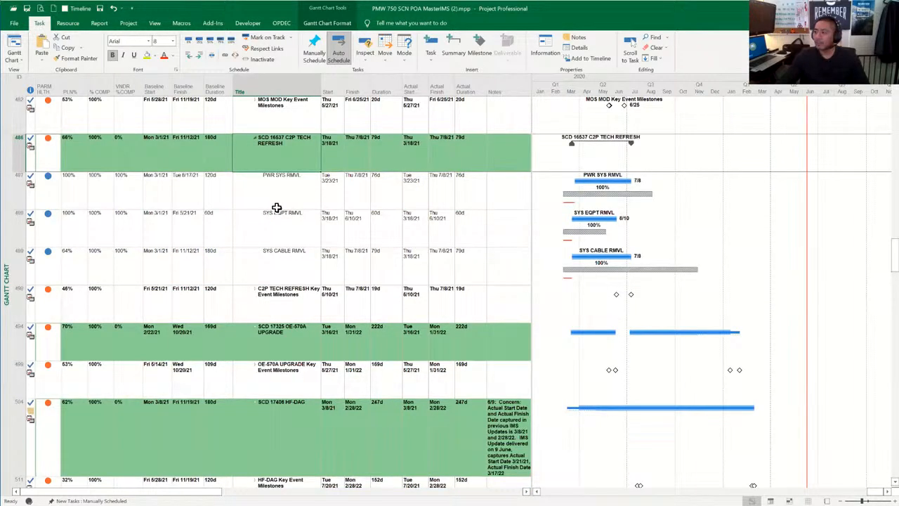
pyautogui.scroll(-2, 276, 203)
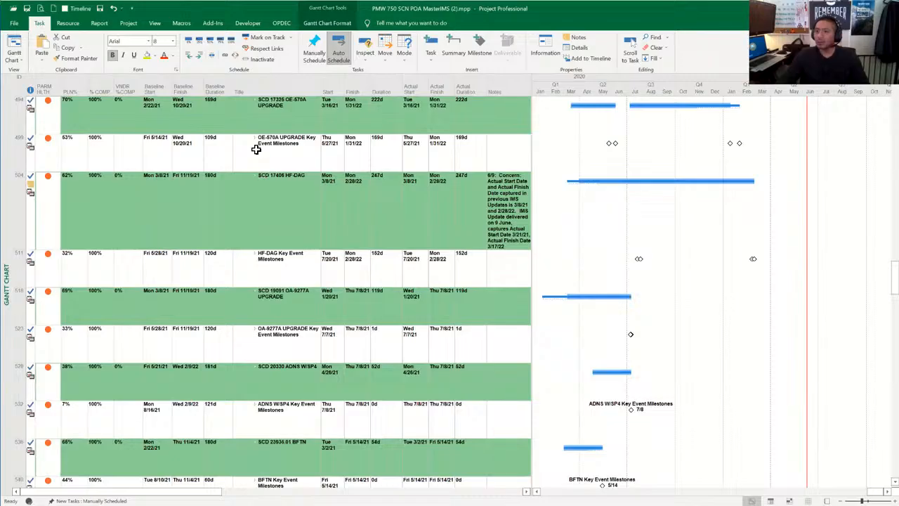
pyautogui.moveTo(895, 275); pyautogui.dragTo(895, 276)
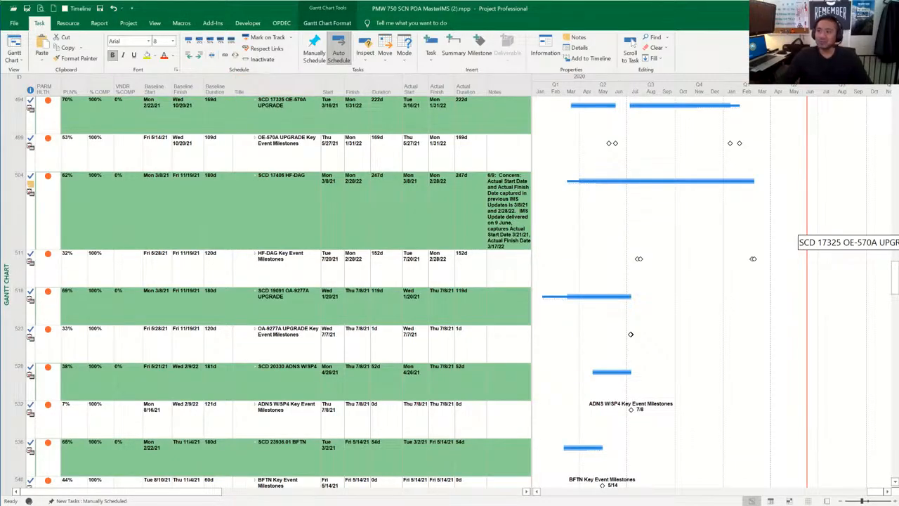
pyautogui.click(254, 103)
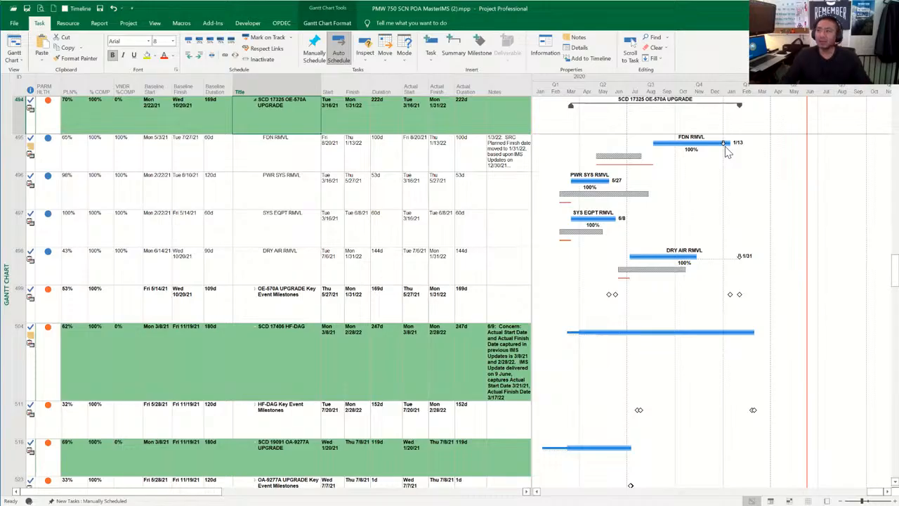
# Step: Review the deadline, task type and effort-driven setting of FDN RMVL under SCD 17325 in its Task Information, keeping its Gantt bar in view
pyautogui.click(281, 148)
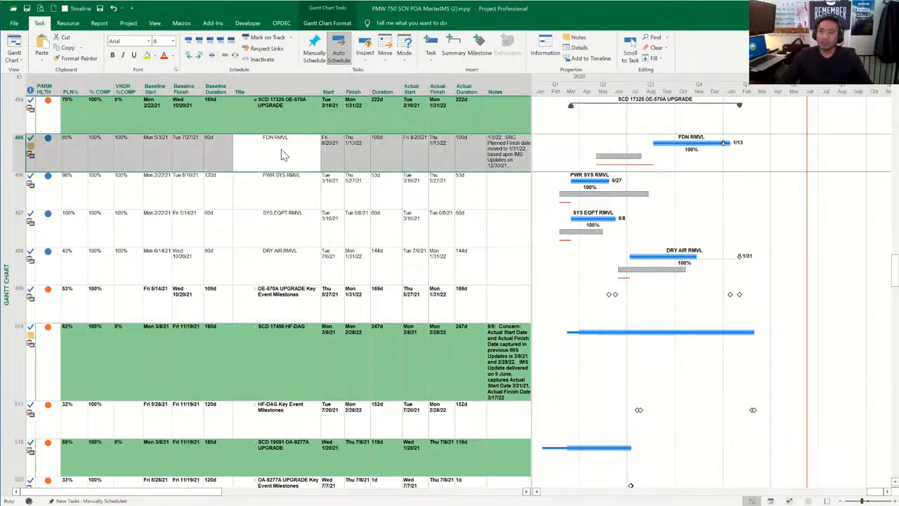
pyautogui.doubleClick(281, 151)
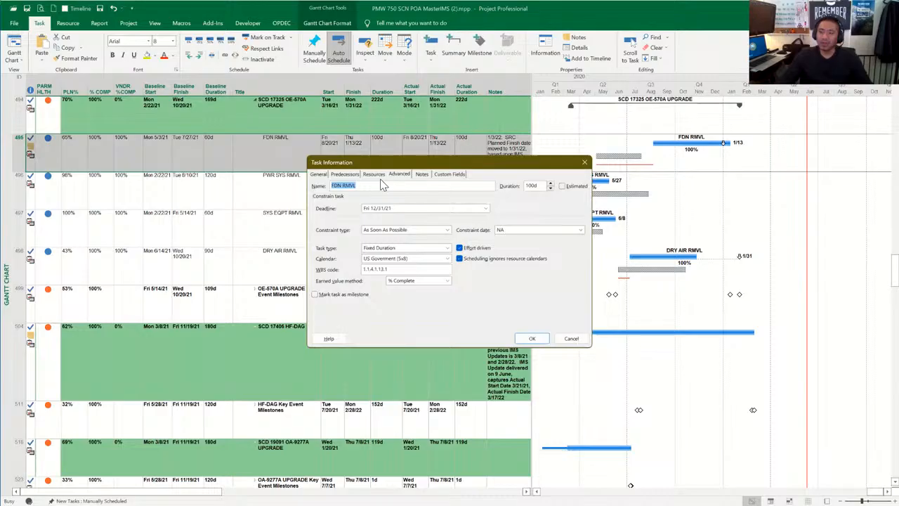
pyautogui.moveTo(386, 162); pyautogui.dragTo(274, 220)
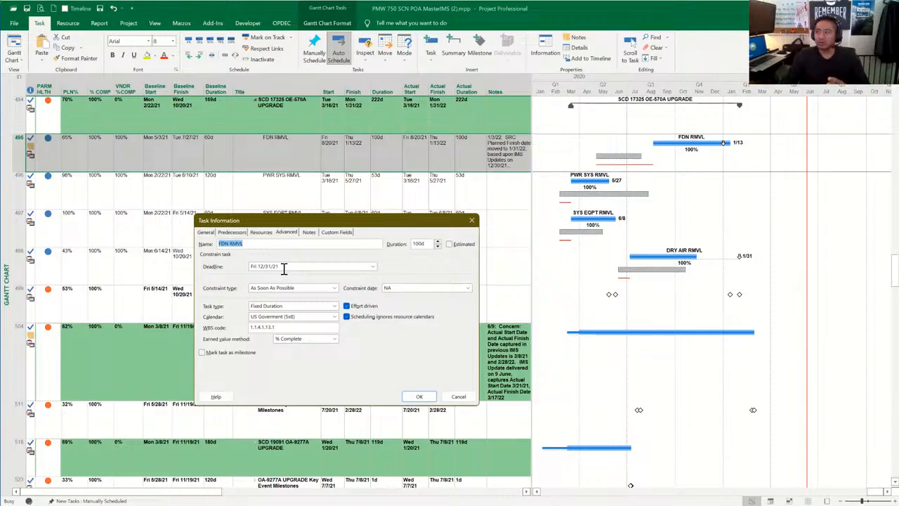
pyautogui.click(470, 221)
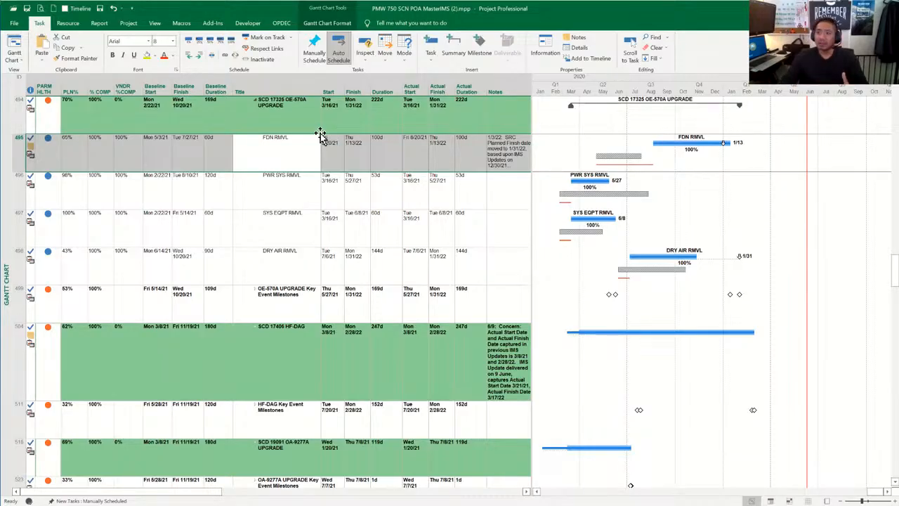
# Step: Check the indicators of FDN RMVL under SCD 17325 and reexamine its advanced Task Information settings
pyautogui.click(26, 151)
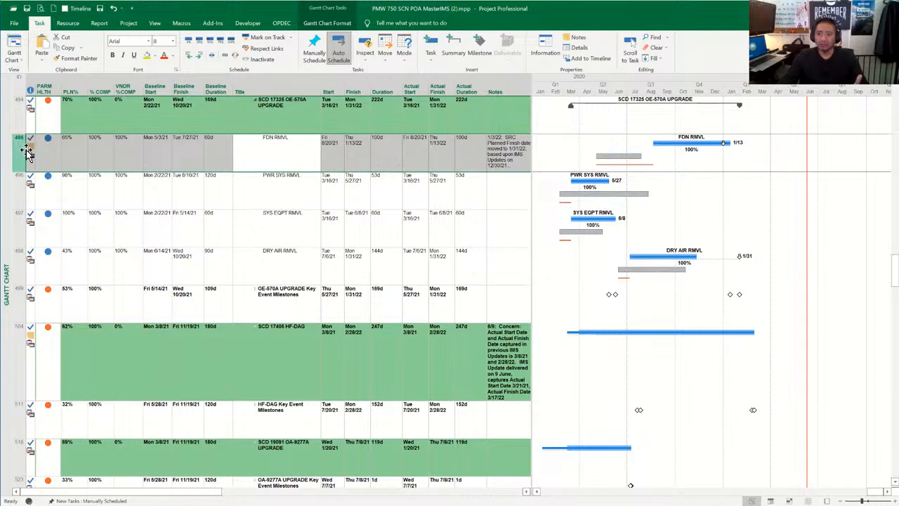
pyautogui.moveTo(28, 152)
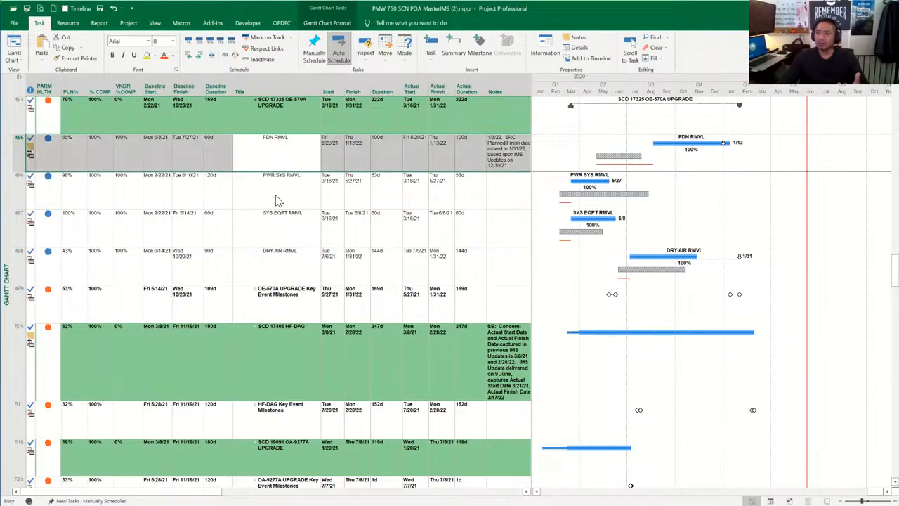
pyautogui.hotkey('shift', 'F2')
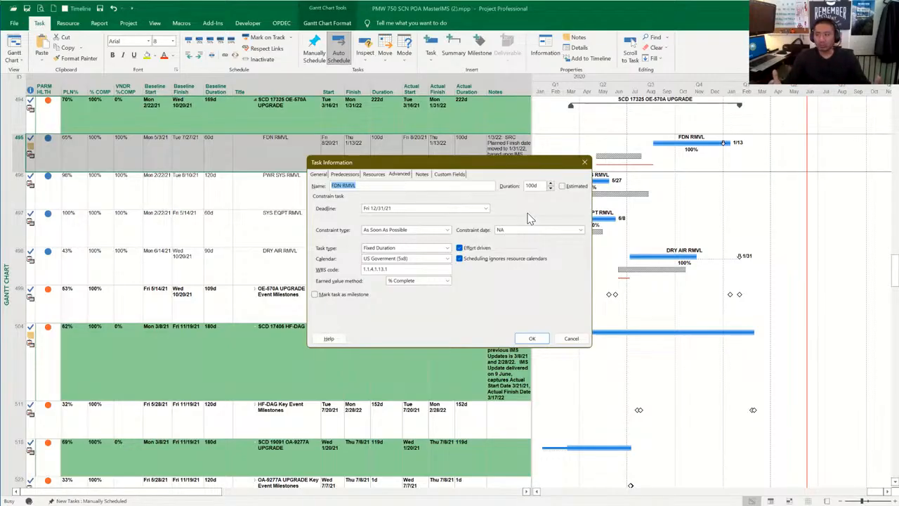
pyautogui.click(584, 163)
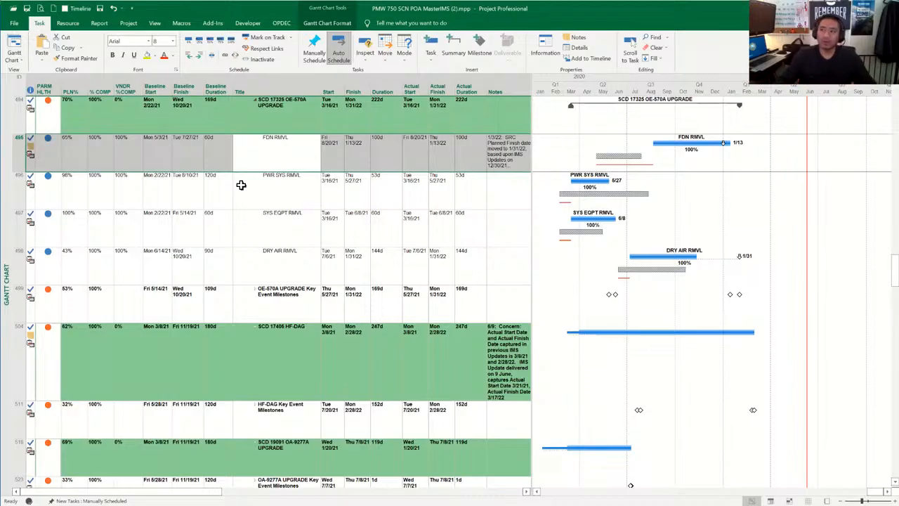
# Step: Compare the Start, Finish and Duration of FDN RMVL with its Actual Start, Actual Finish and Actual Duration
pyautogui.click(383, 155)
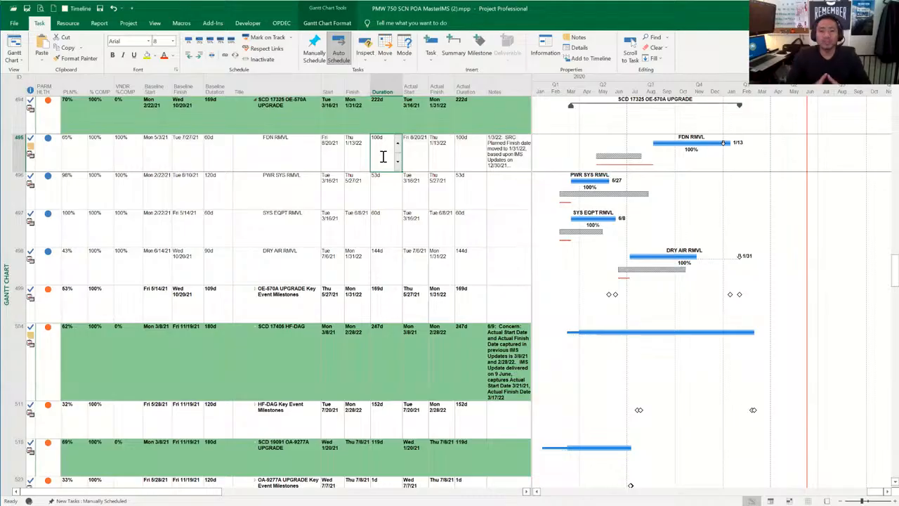
pyautogui.moveTo(405, 87); pyautogui.dragTo(457, 98)
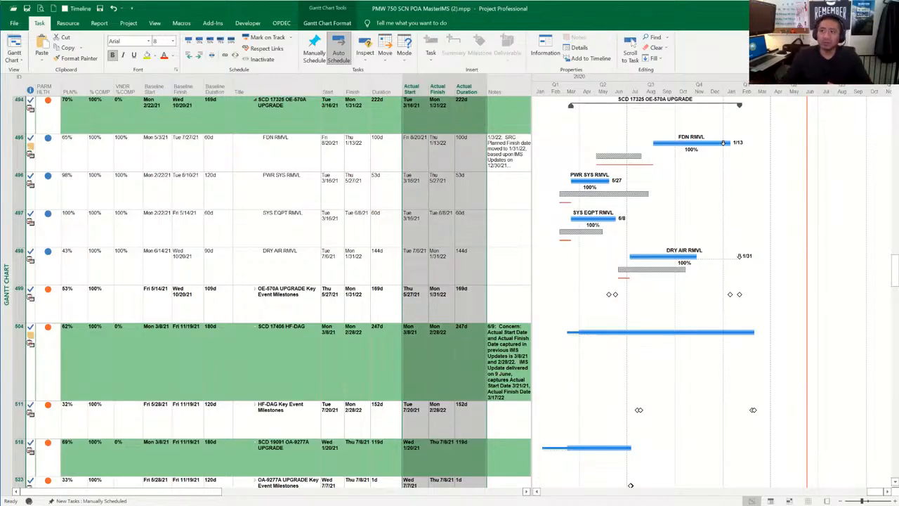
pyautogui.moveTo(337, 146); pyautogui.dragTo(372, 149)
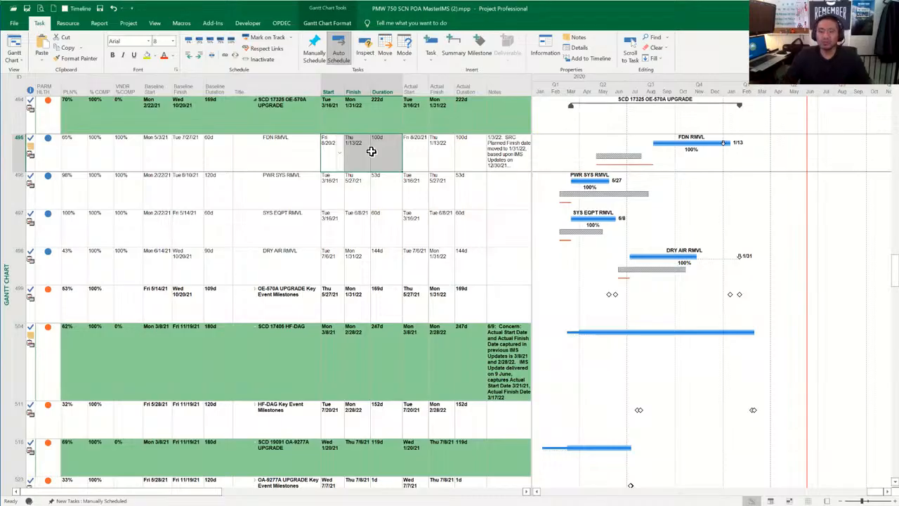
pyautogui.click(418, 154)
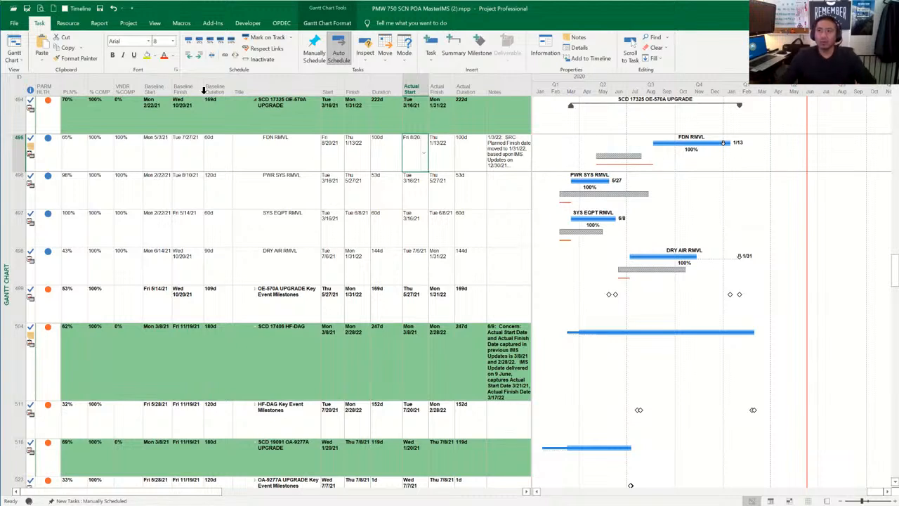
# Step: Open the Burndown dashboard report for the master schedule
pyautogui.click(99, 22)
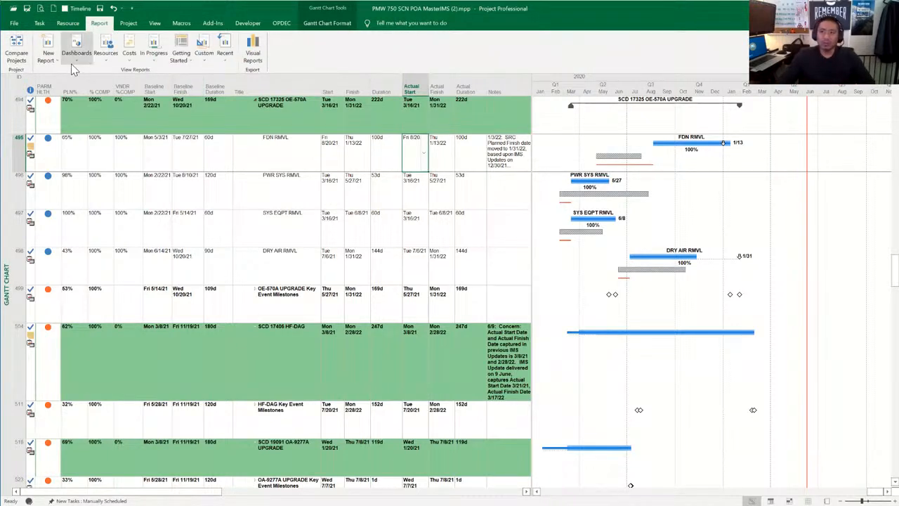
pyautogui.click(76, 61)
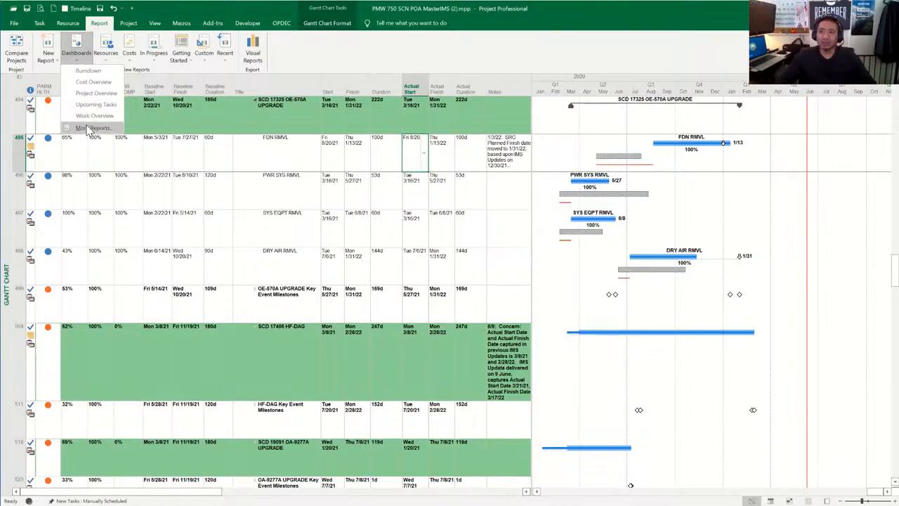
pyautogui.click(90, 70)
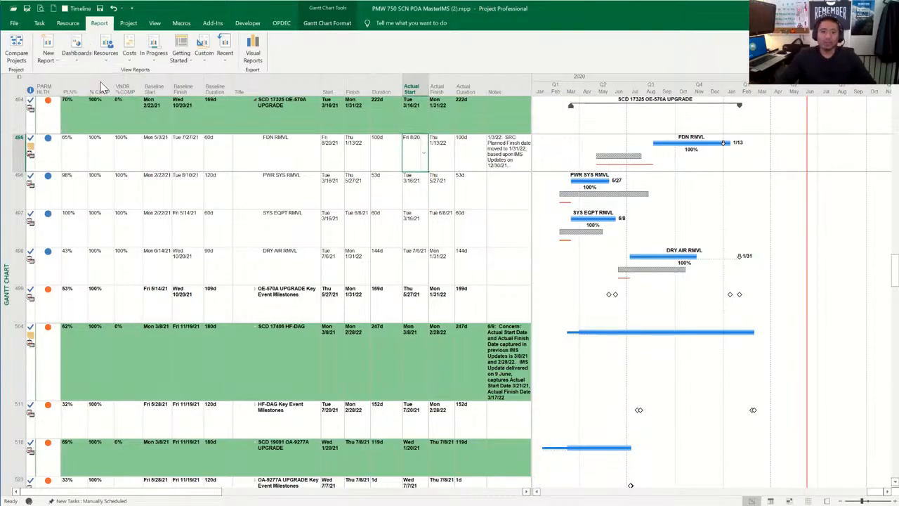
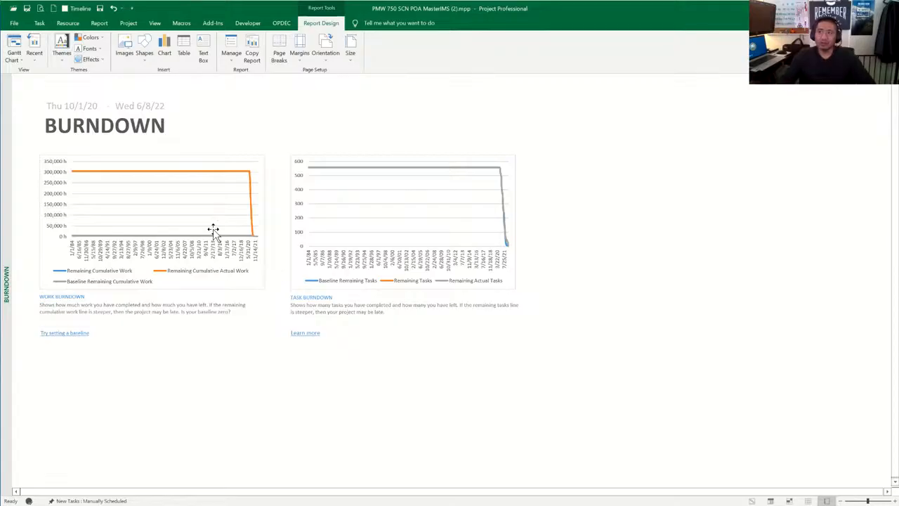
# Step: Look at the OPDEC add-in's Inspect Schedule options, including IPM, DCMA 14-Point and DECM
pyautogui.click(281, 22)
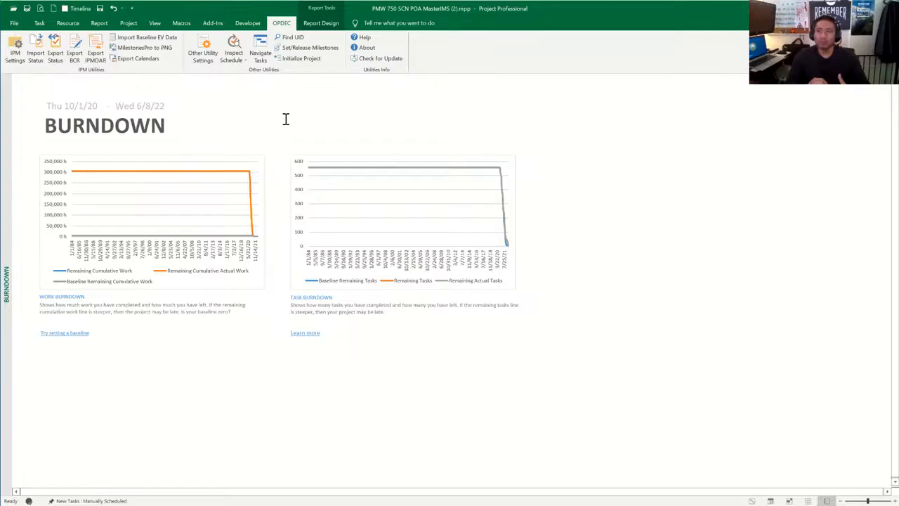
pyautogui.click(234, 58)
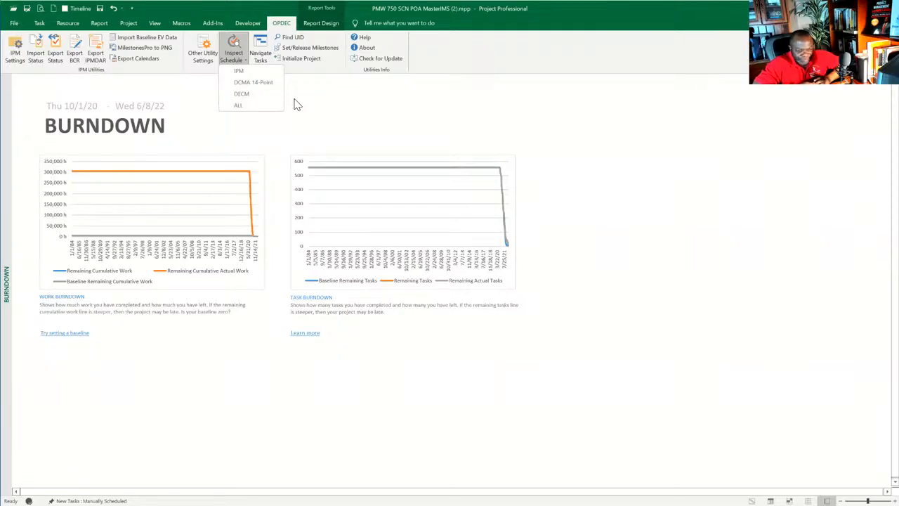
pyautogui.click(332, 94)
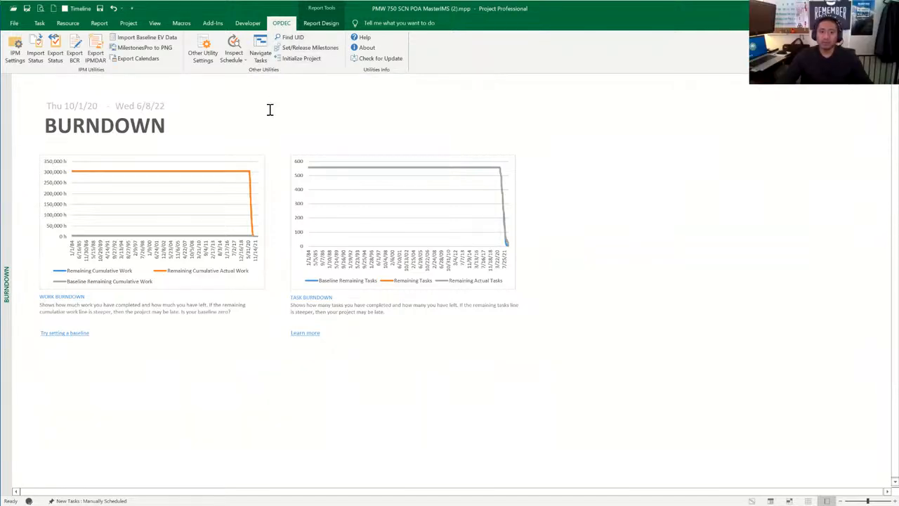
pyautogui.click(236, 60)
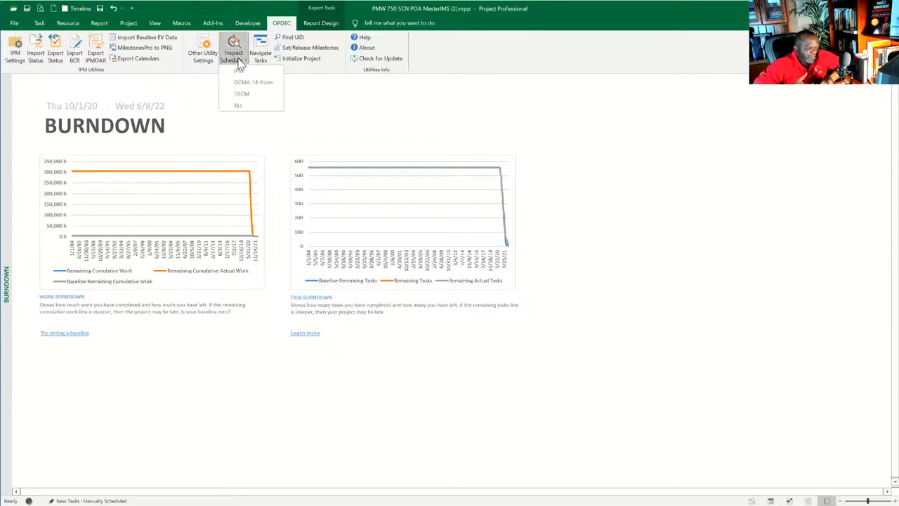
pyautogui.click(207, 101)
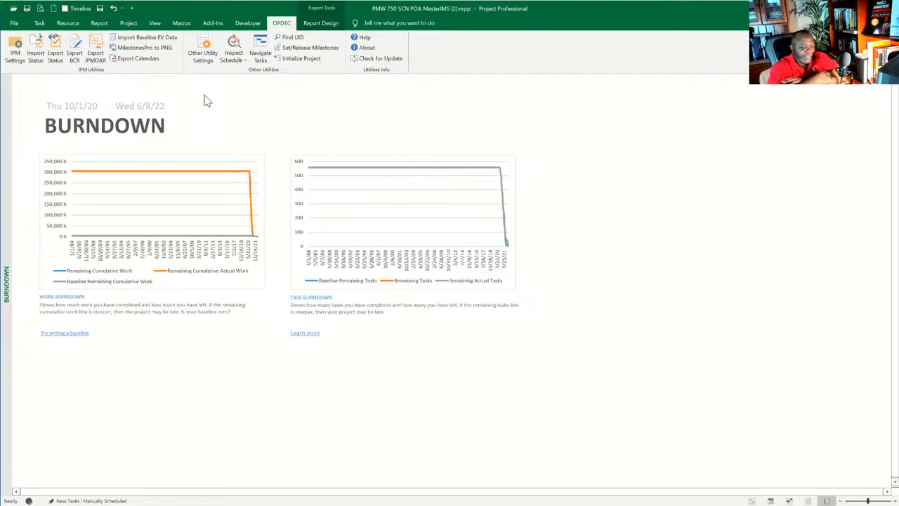
# Step: Switch to Agile Project Plan Template MS Project.mpp and widen its task table to show the Finish, Predecessors and Resource Names columns
pyautogui.click(14, 24)
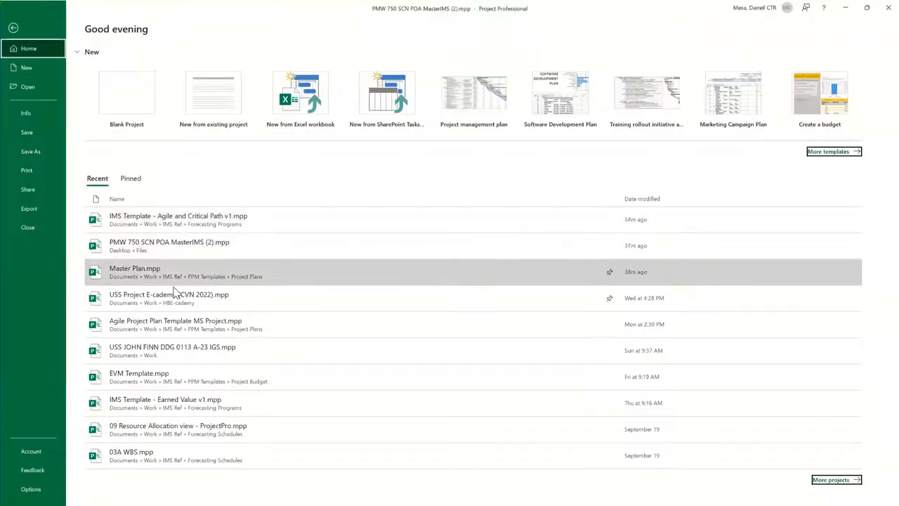
pyautogui.press('Escape')
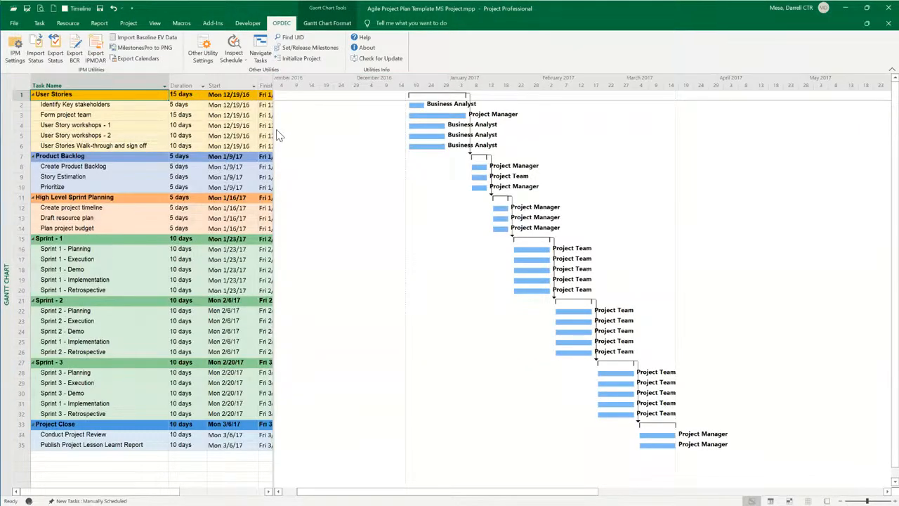
pyautogui.moveTo(272, 133); pyautogui.dragTo(415, 150)
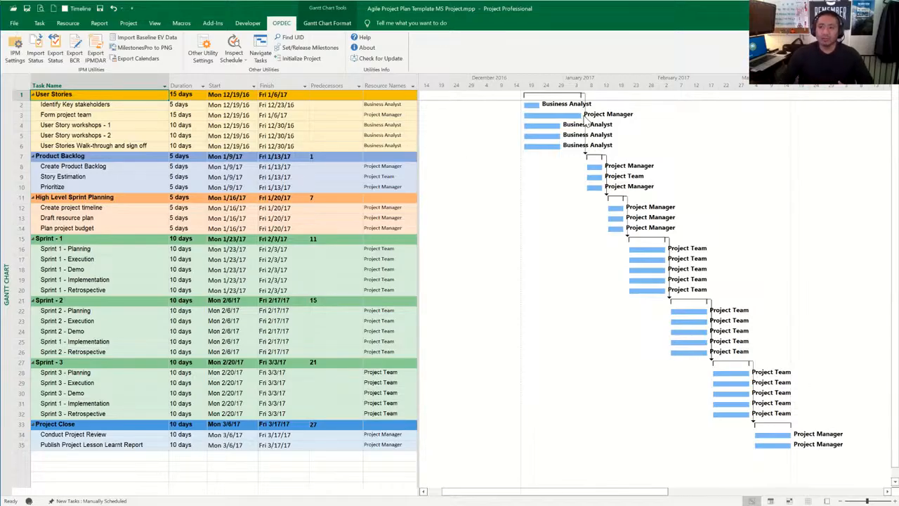
# Step: Insert a task directly above Story Estimation in the Product Backlog and name it "Delay due SW not delivered on time"
pyautogui.click(73, 167)
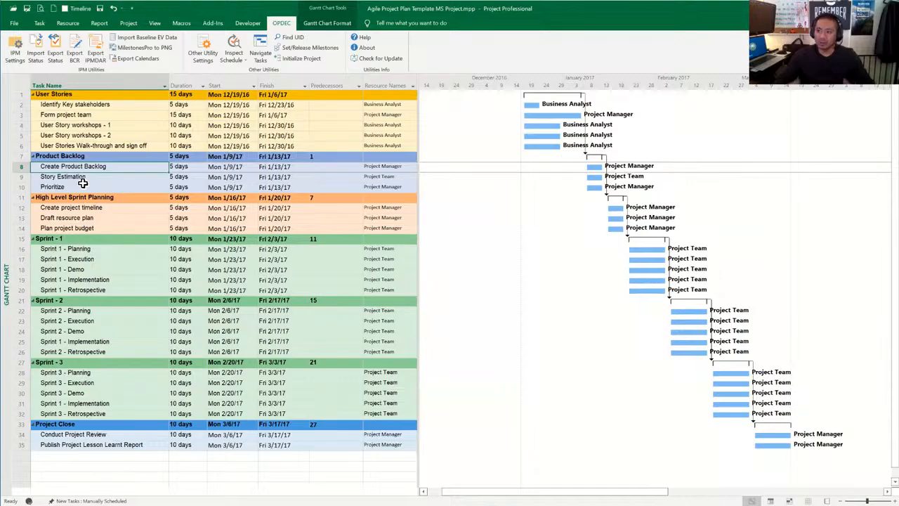
pyautogui.click(20, 178)
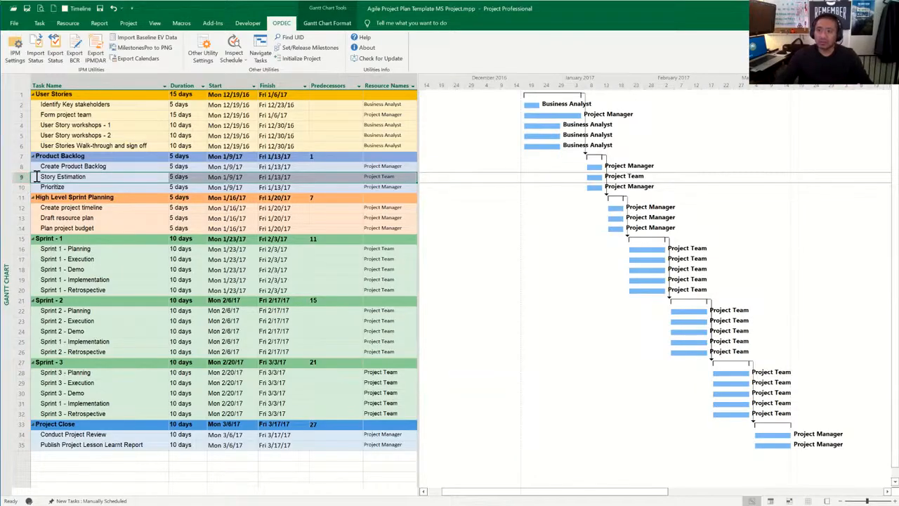
pyautogui.rightClick(37, 177)
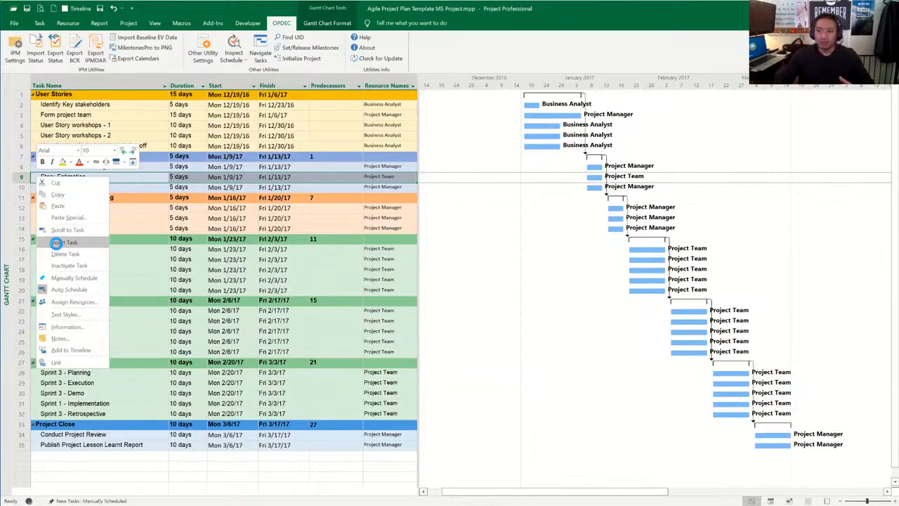
pyautogui.click(58, 245)
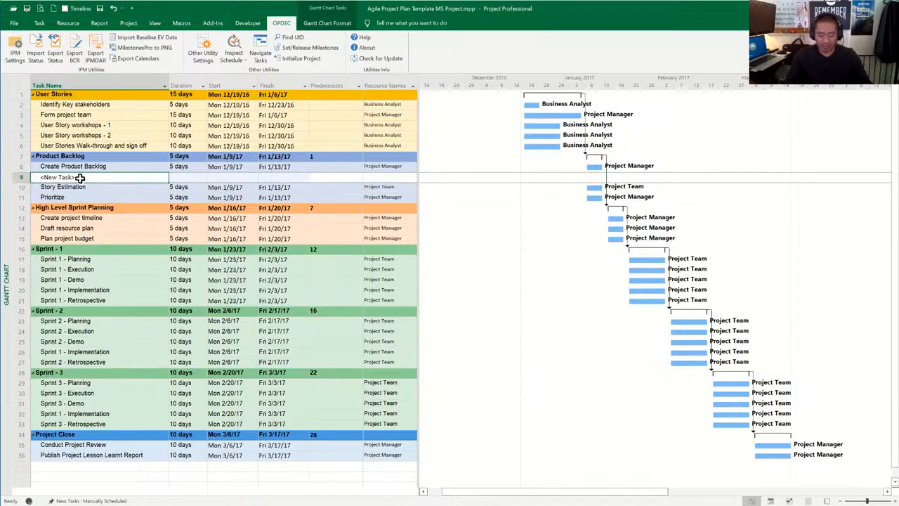
pyautogui.write('Del')
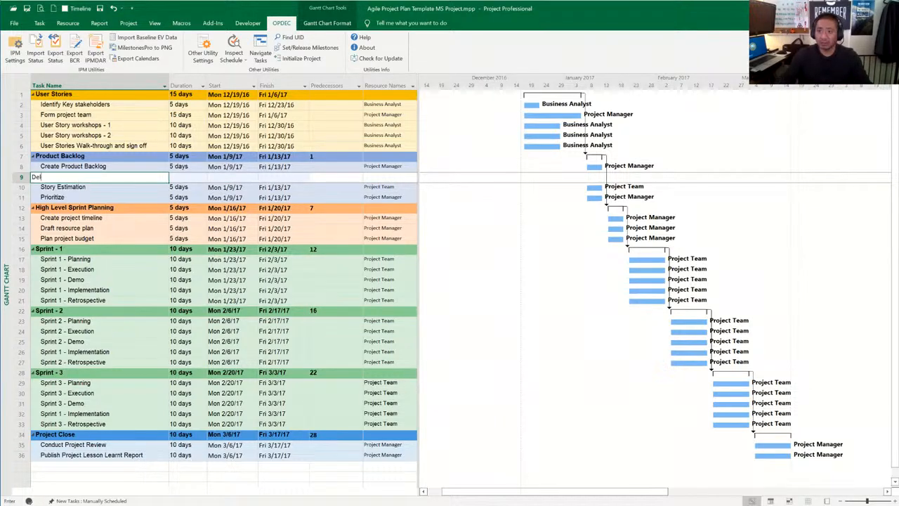
pyautogui.write('ay due')
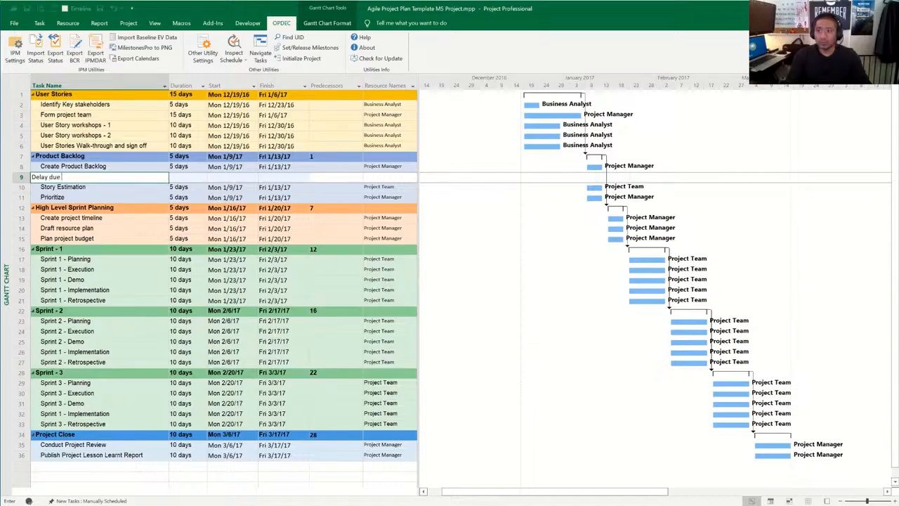
pyautogui.write(' SW no')
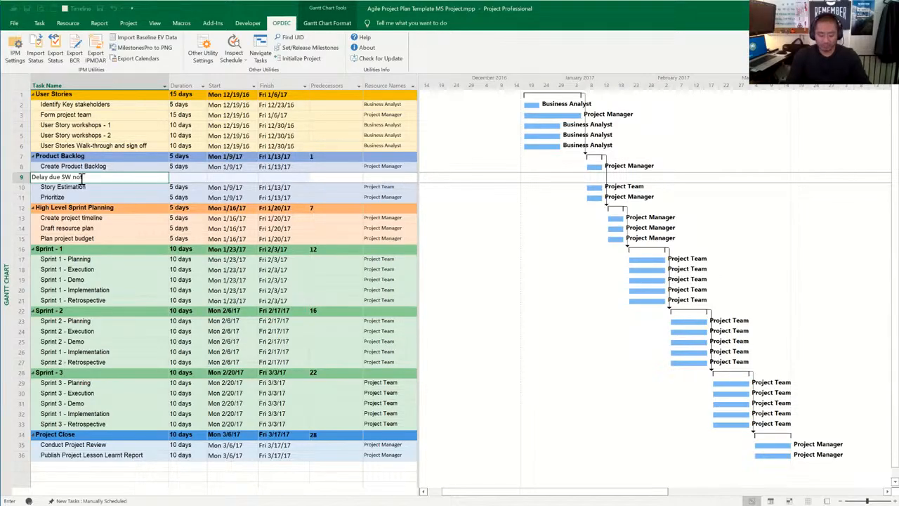
pyautogui.write('t delivered on')
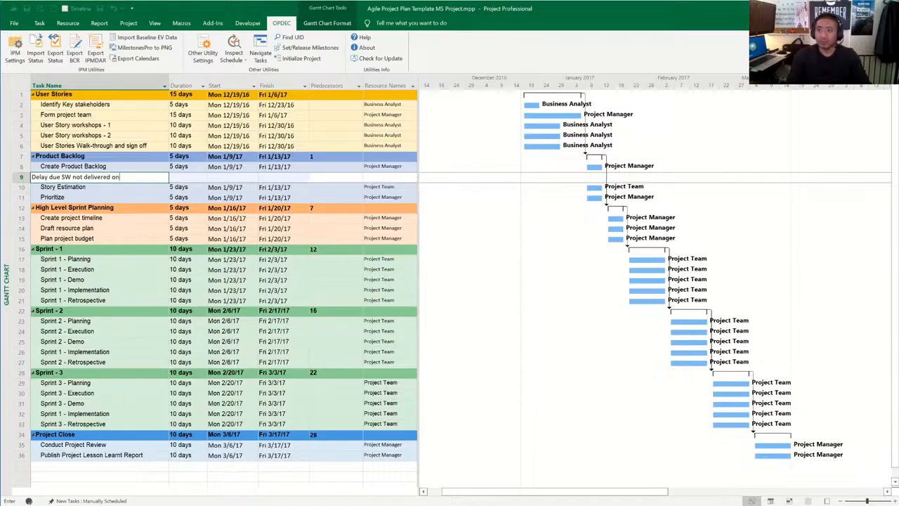
pyautogui.write(' time')
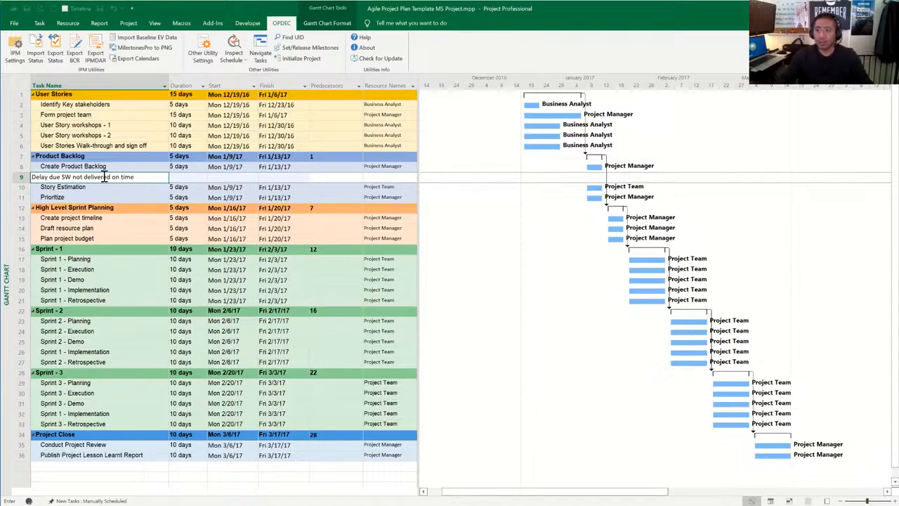
pyautogui.click(100, 166)
# Step: Indent the delay task beneath Create Product Backlog and make its text red
pyautogui.click(91, 177)
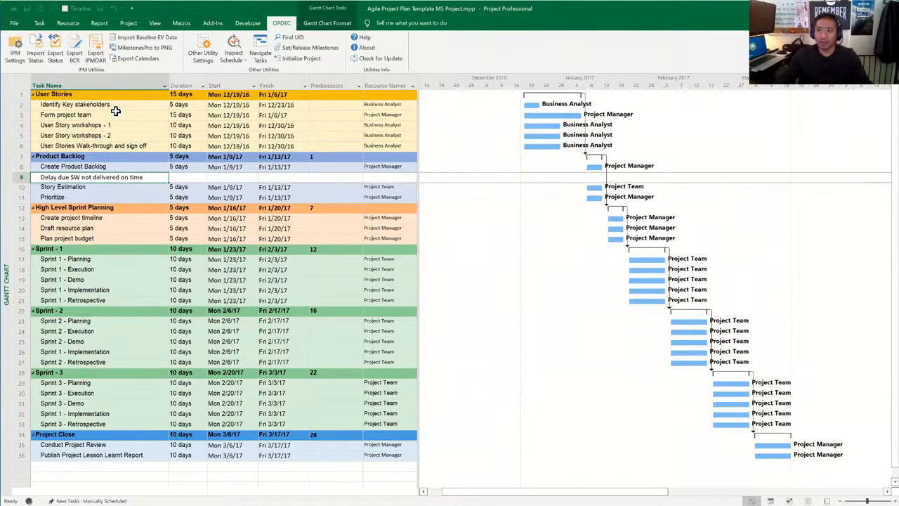
pyautogui.click(39, 23)
pyautogui.click(200, 56)
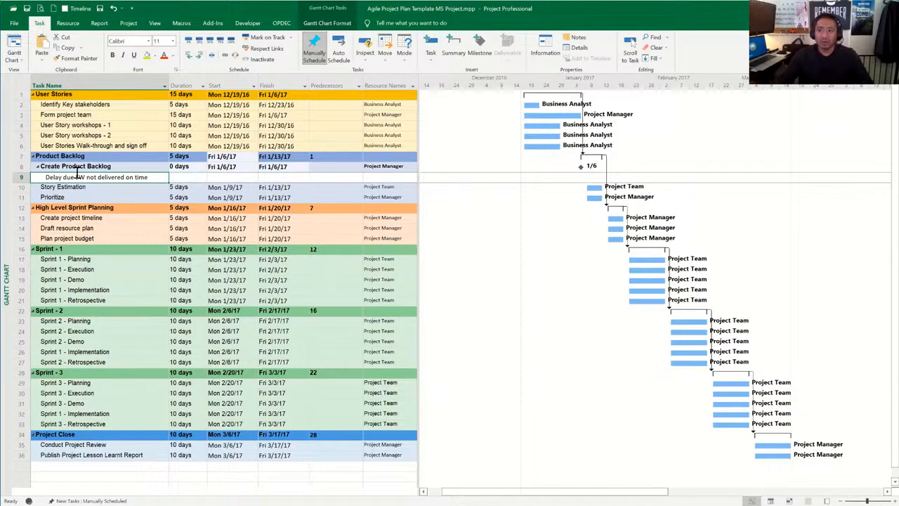
pyautogui.click(164, 57)
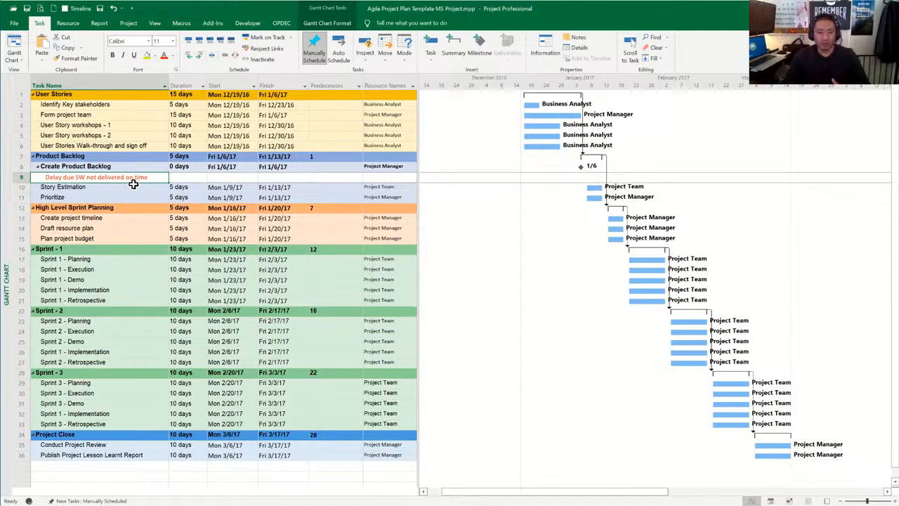
# Step: Look over the delay task's Duration and Predecessors fields and the backlog tasks directly above and below it
pyautogui.click(190, 177)
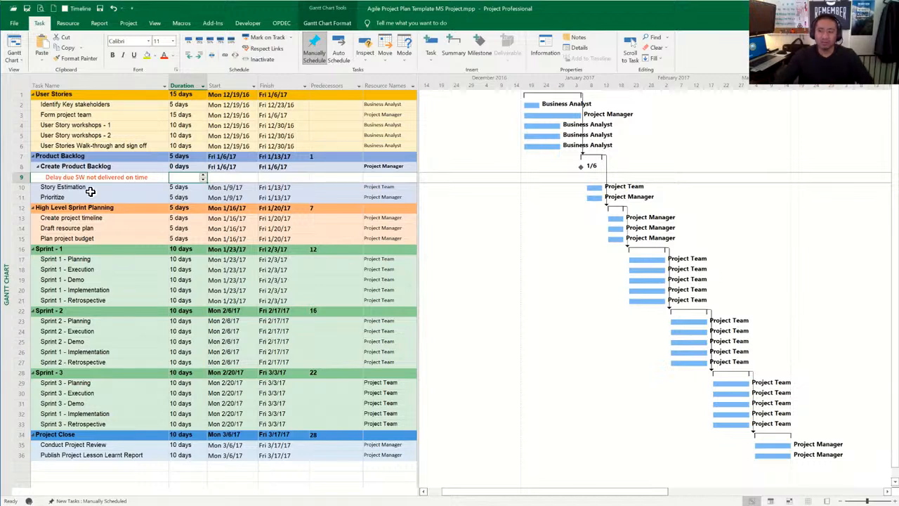
pyautogui.click(333, 178)
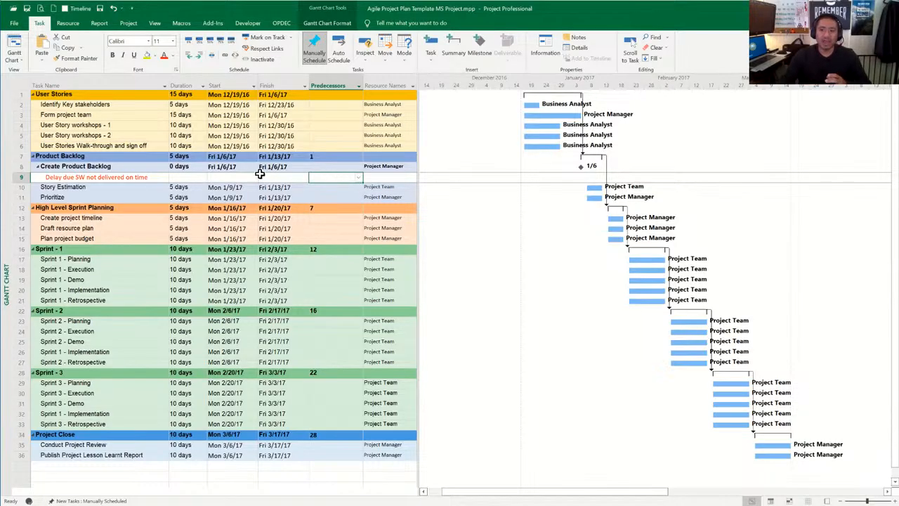
pyautogui.click(118, 167)
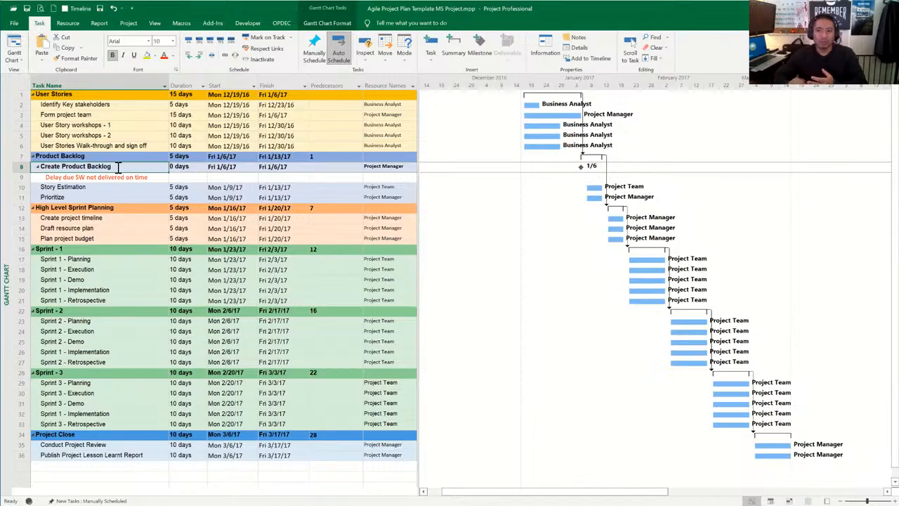
pyautogui.click(83, 187)
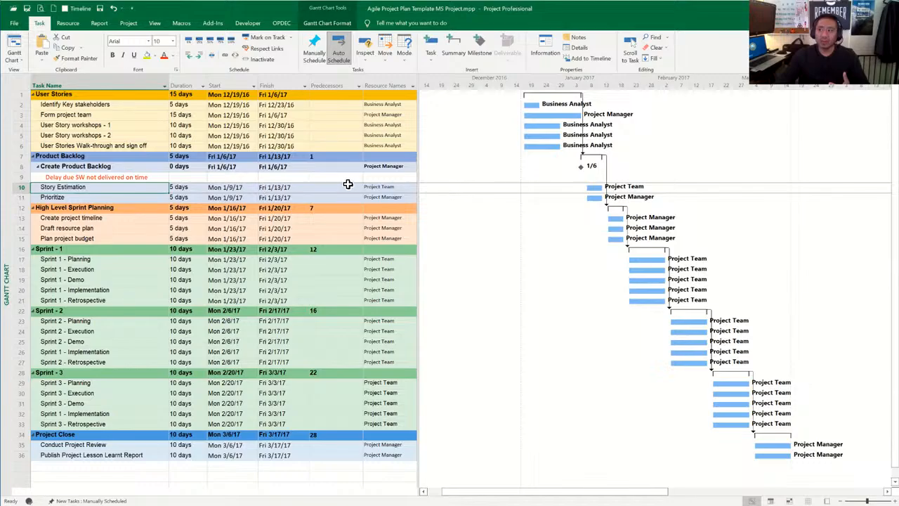
pyautogui.click(134, 176)
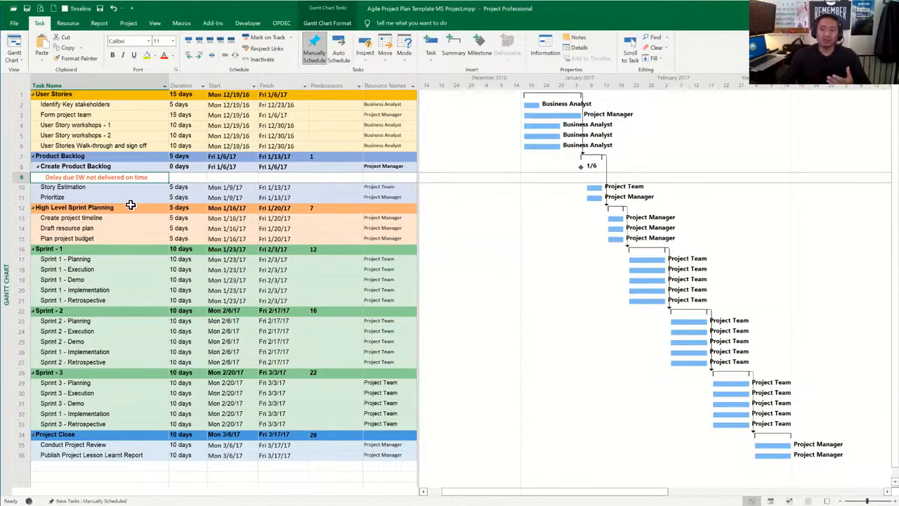
pyautogui.click(88, 187)
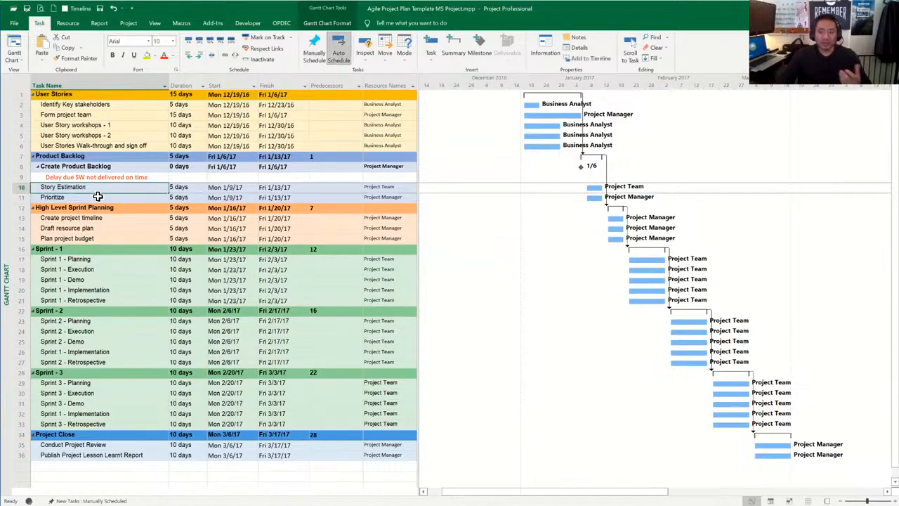
pyautogui.click(96, 177)
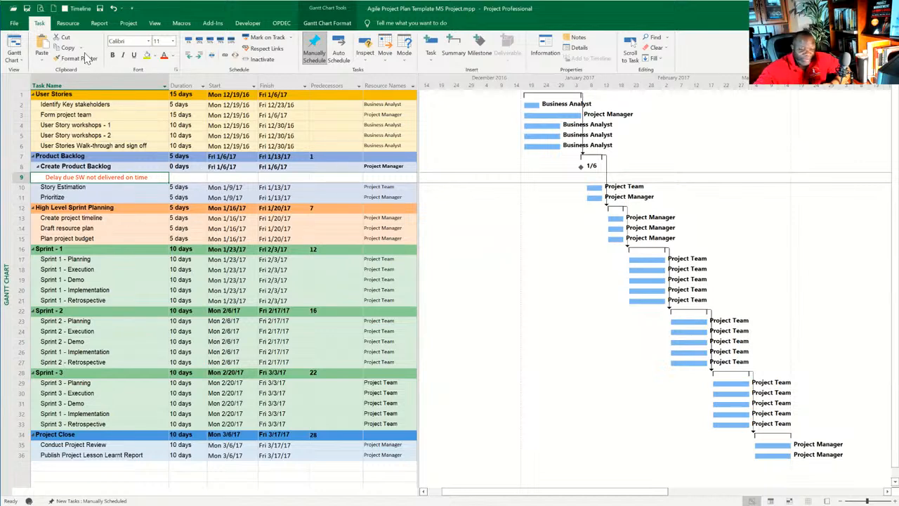
# Step: Switch to the Resource Sheet view and select the Max. units of all three resources
pyautogui.click(21, 67)
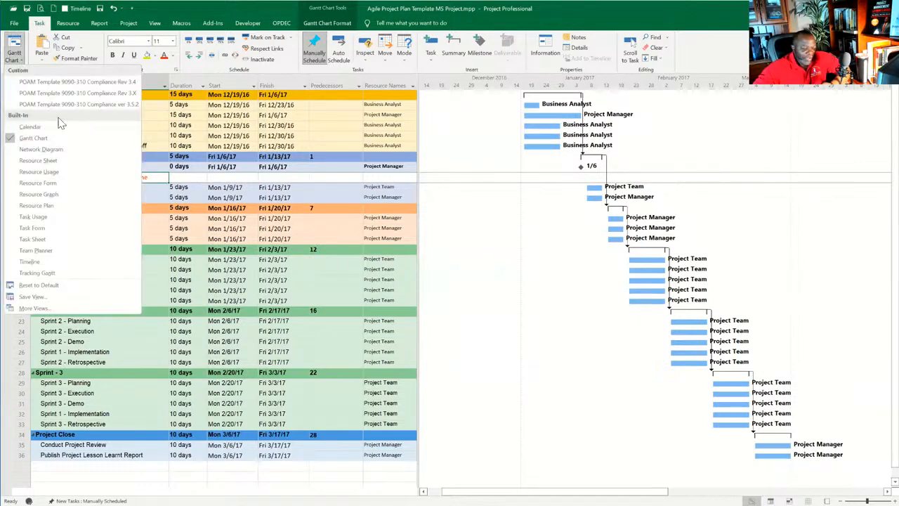
pyautogui.click(46, 162)
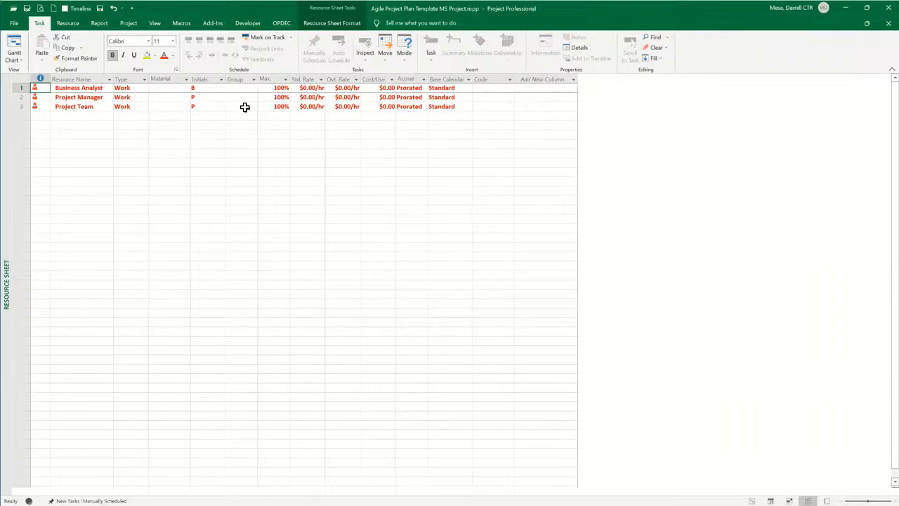
pyautogui.moveTo(263, 85); pyautogui.dragTo(263, 106)
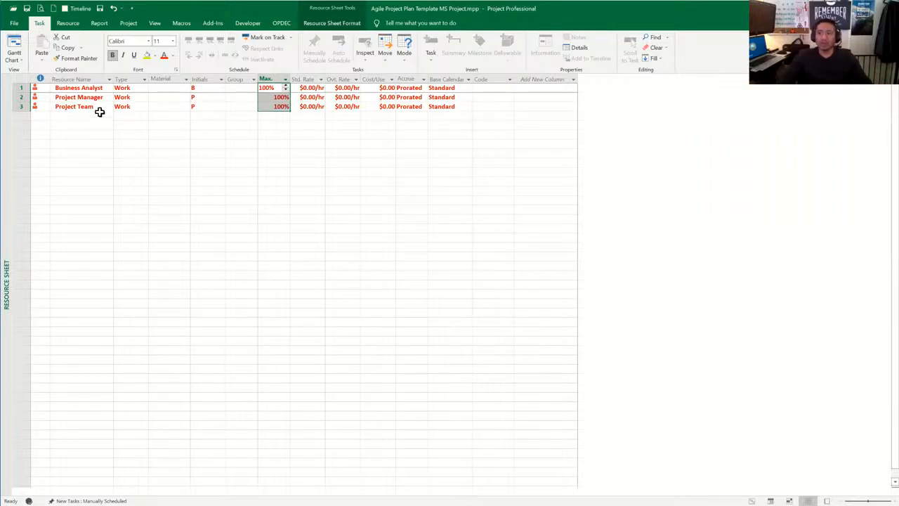
# Step: Set the Project Team resource's Max. units to 1%
pyautogui.click(273, 106)
pyautogui.write('1')
pyautogui.press('Return')
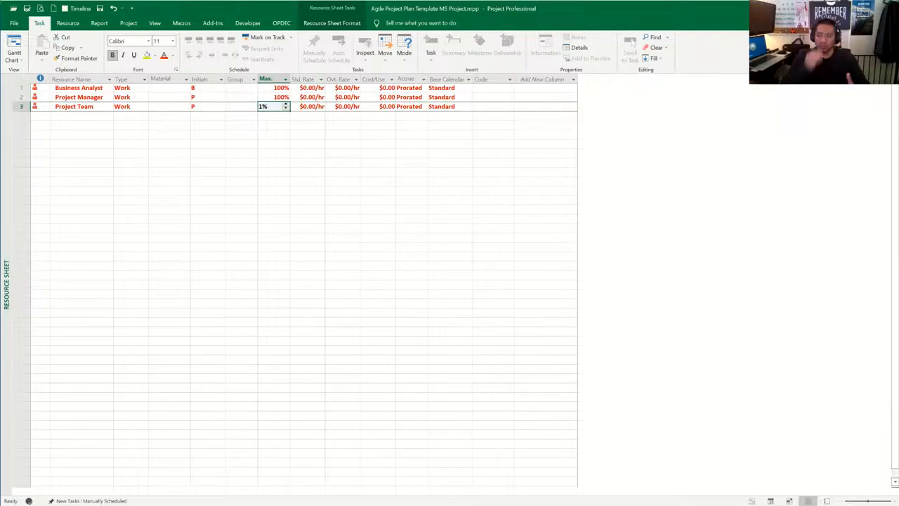
pyautogui.press('Up')
pyautogui.press('Up')
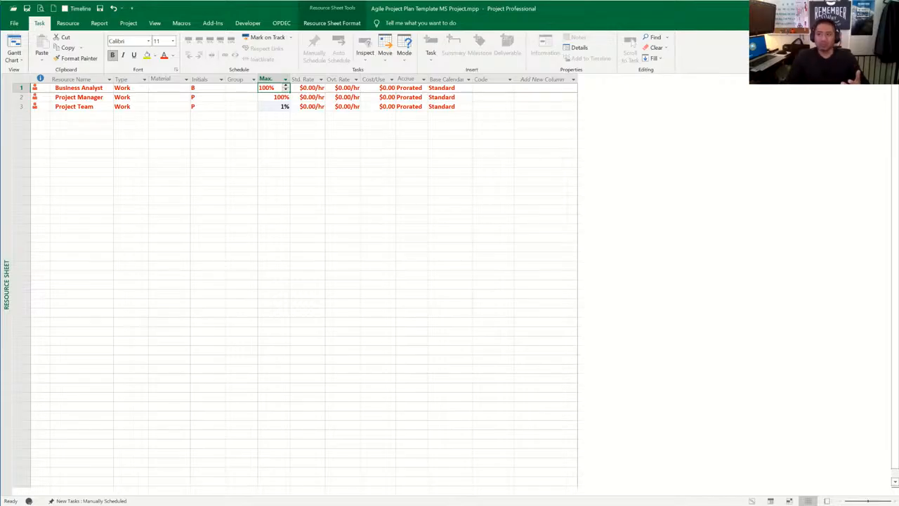
pyautogui.click(274, 97)
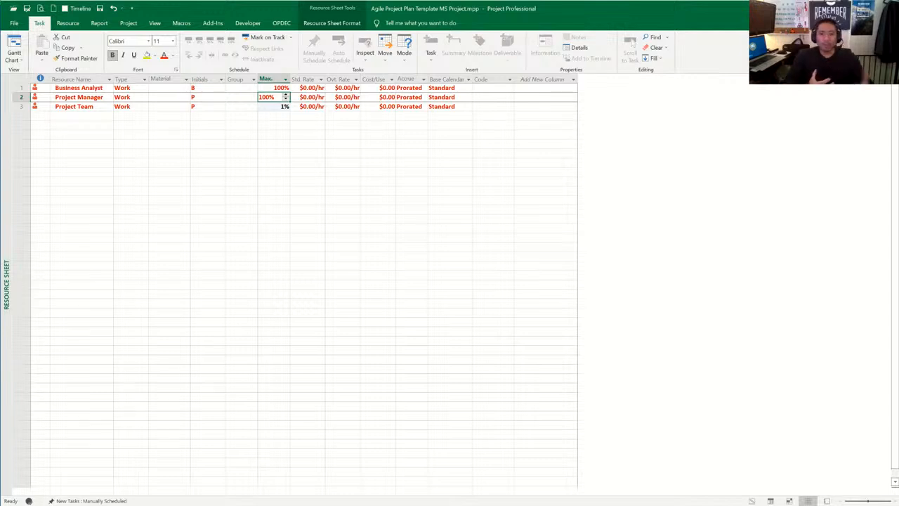
# Step: Examine the booking type and resource type options in the Business Analyst's Resource Information, then close it without changes
pyautogui.click(92, 89)
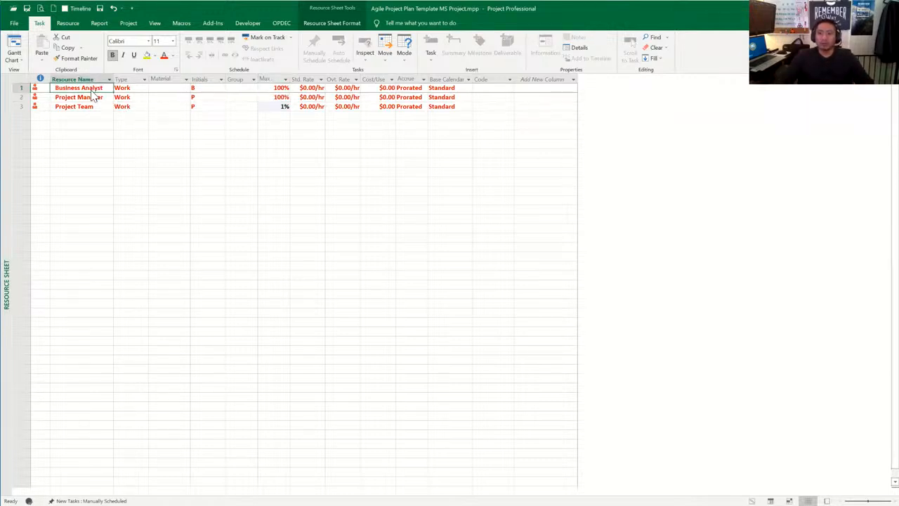
pyautogui.doubleClick(92, 90)
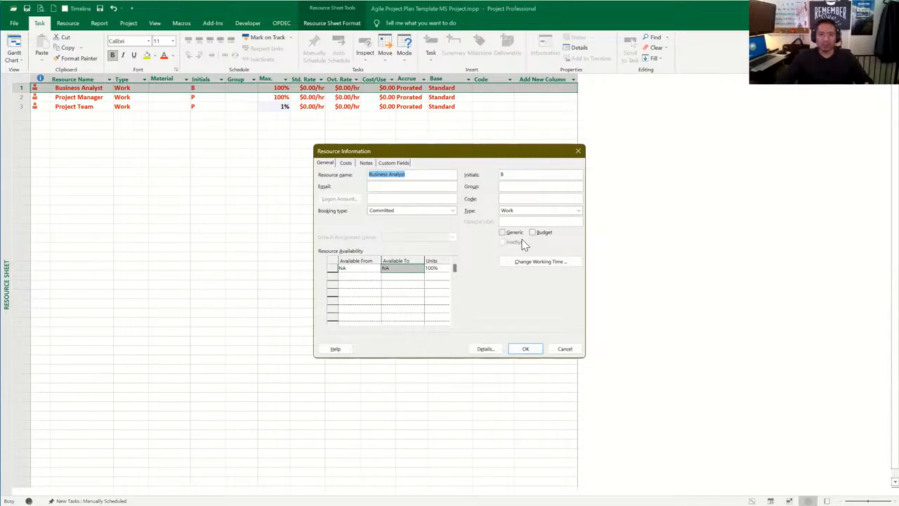
pyautogui.click(453, 211)
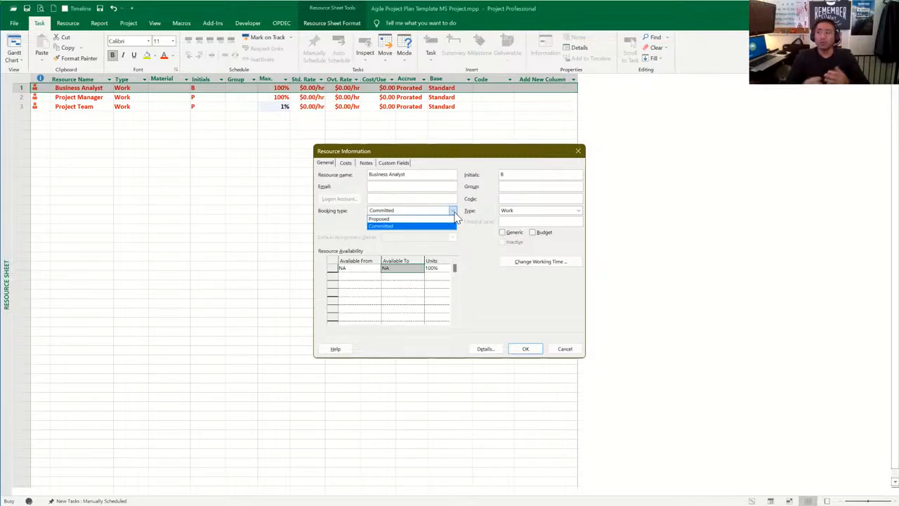
pyautogui.click(526, 244)
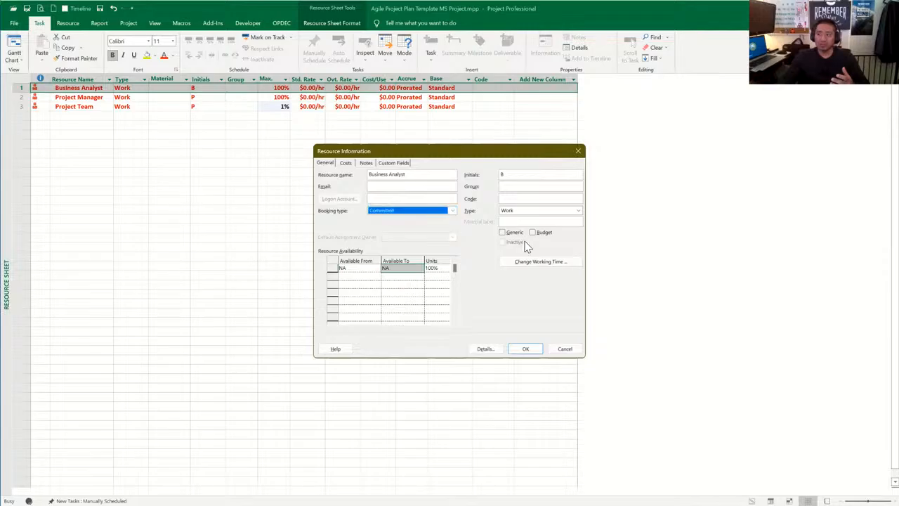
pyautogui.click(578, 212)
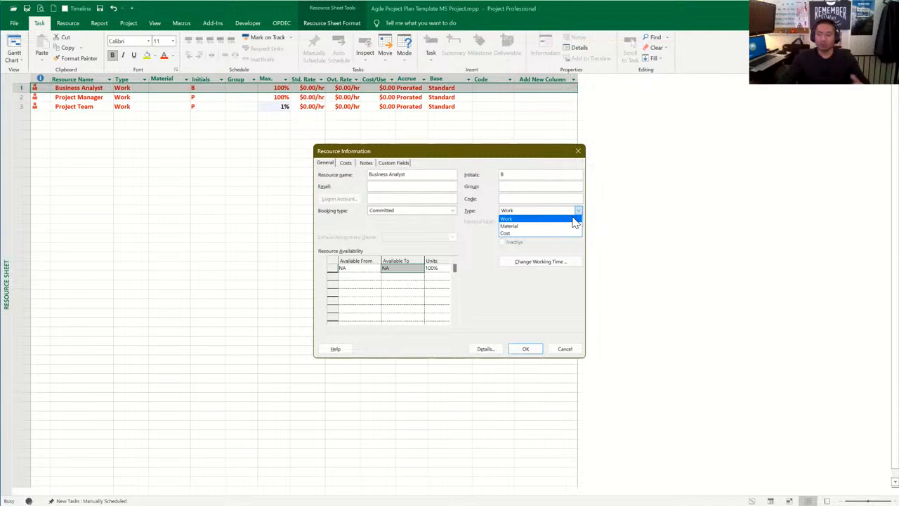
pyautogui.click(476, 240)
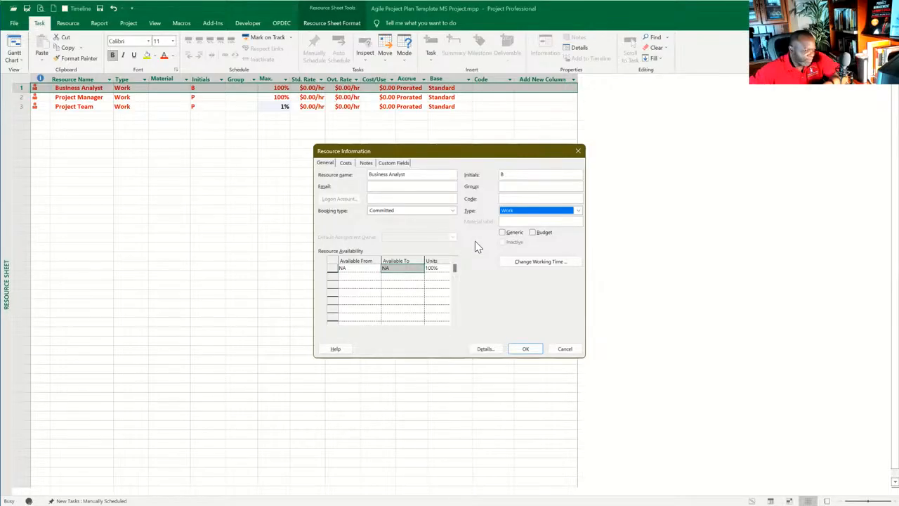
pyautogui.click(577, 152)
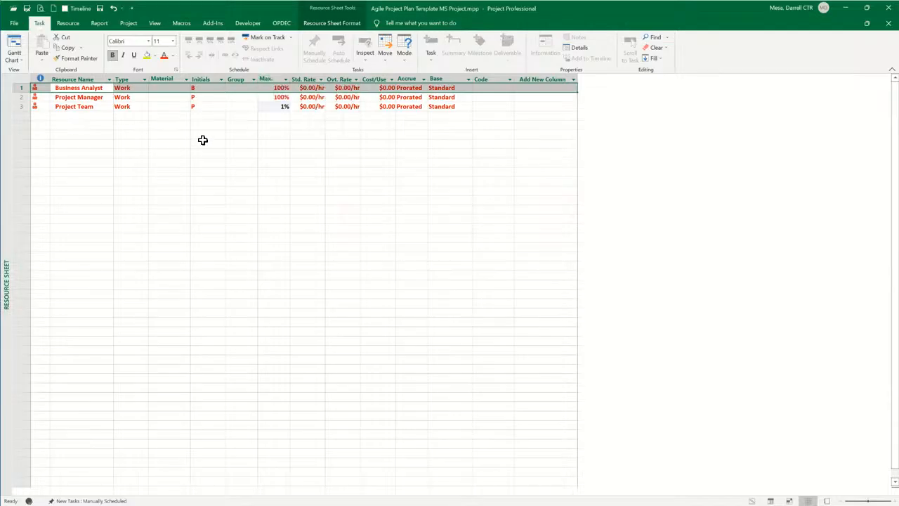
# Step: Return to the Gantt Chart view and review the Set Baseline options, closing the dialog without setting a baseline
pyautogui.click(14, 56)
pyautogui.click(43, 138)
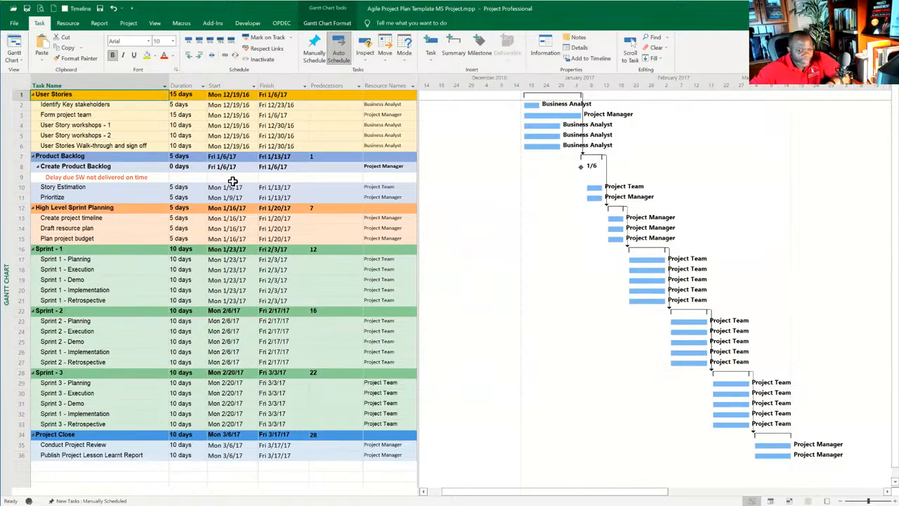
pyautogui.click(130, 23)
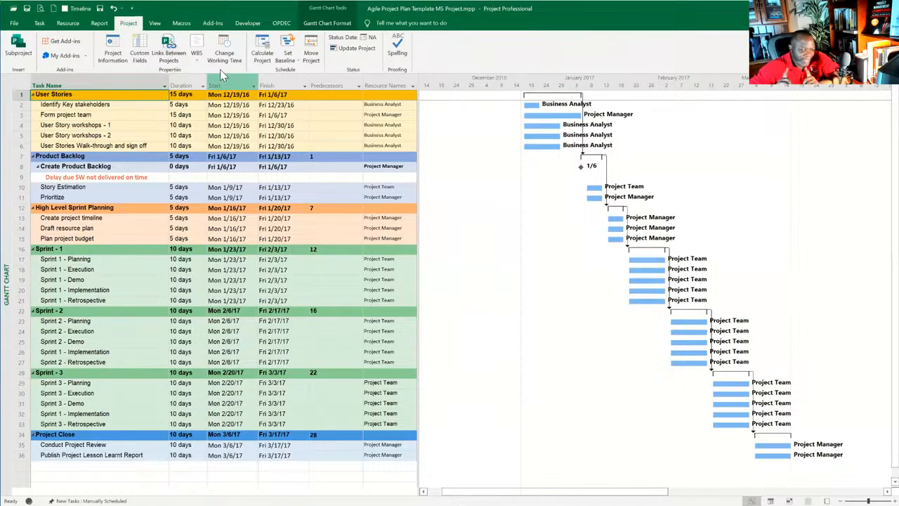
pyautogui.click(285, 62)
pyautogui.click(300, 71)
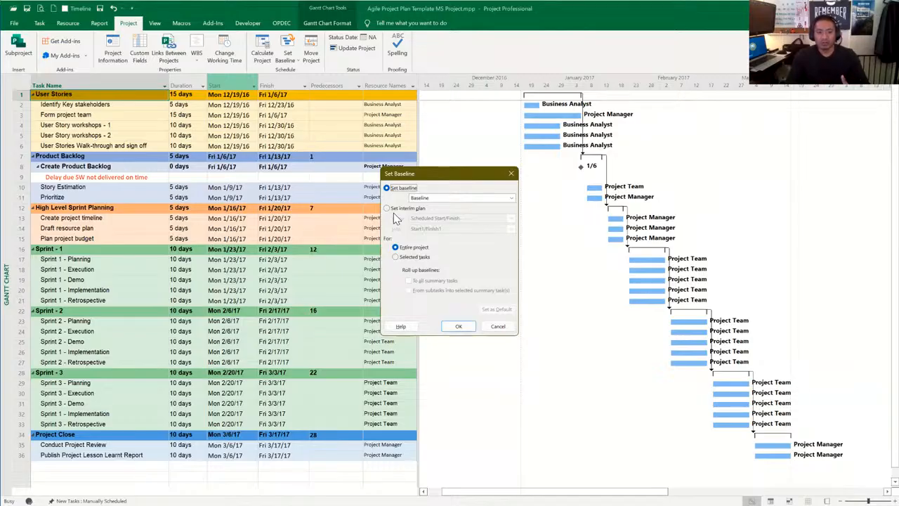
pyautogui.click(510, 174)
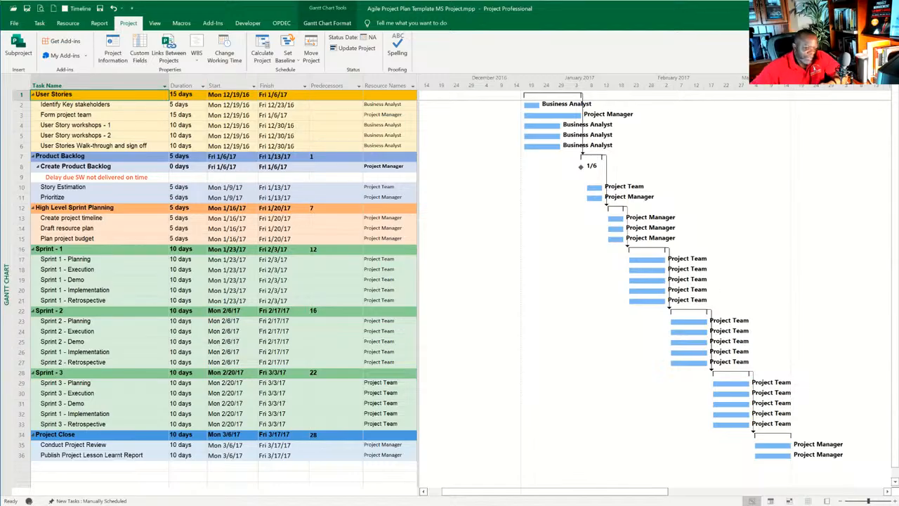
pyautogui.click(100, 95)
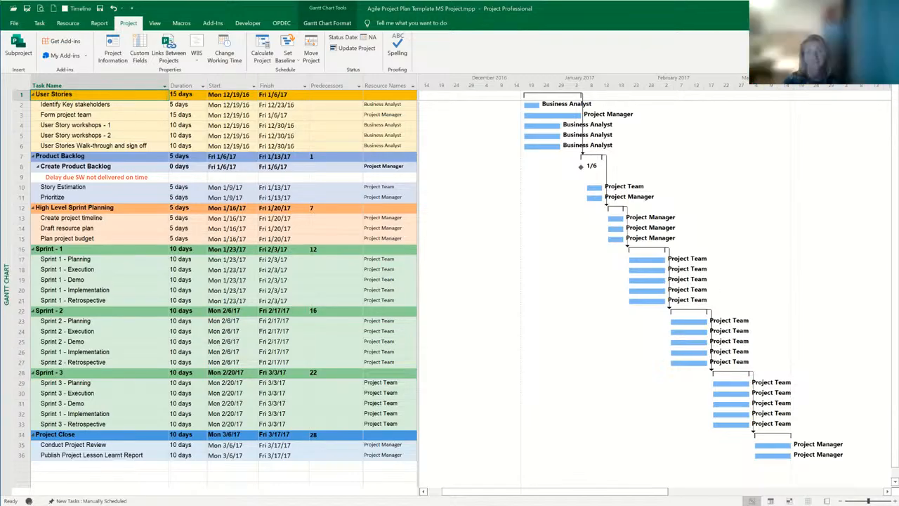